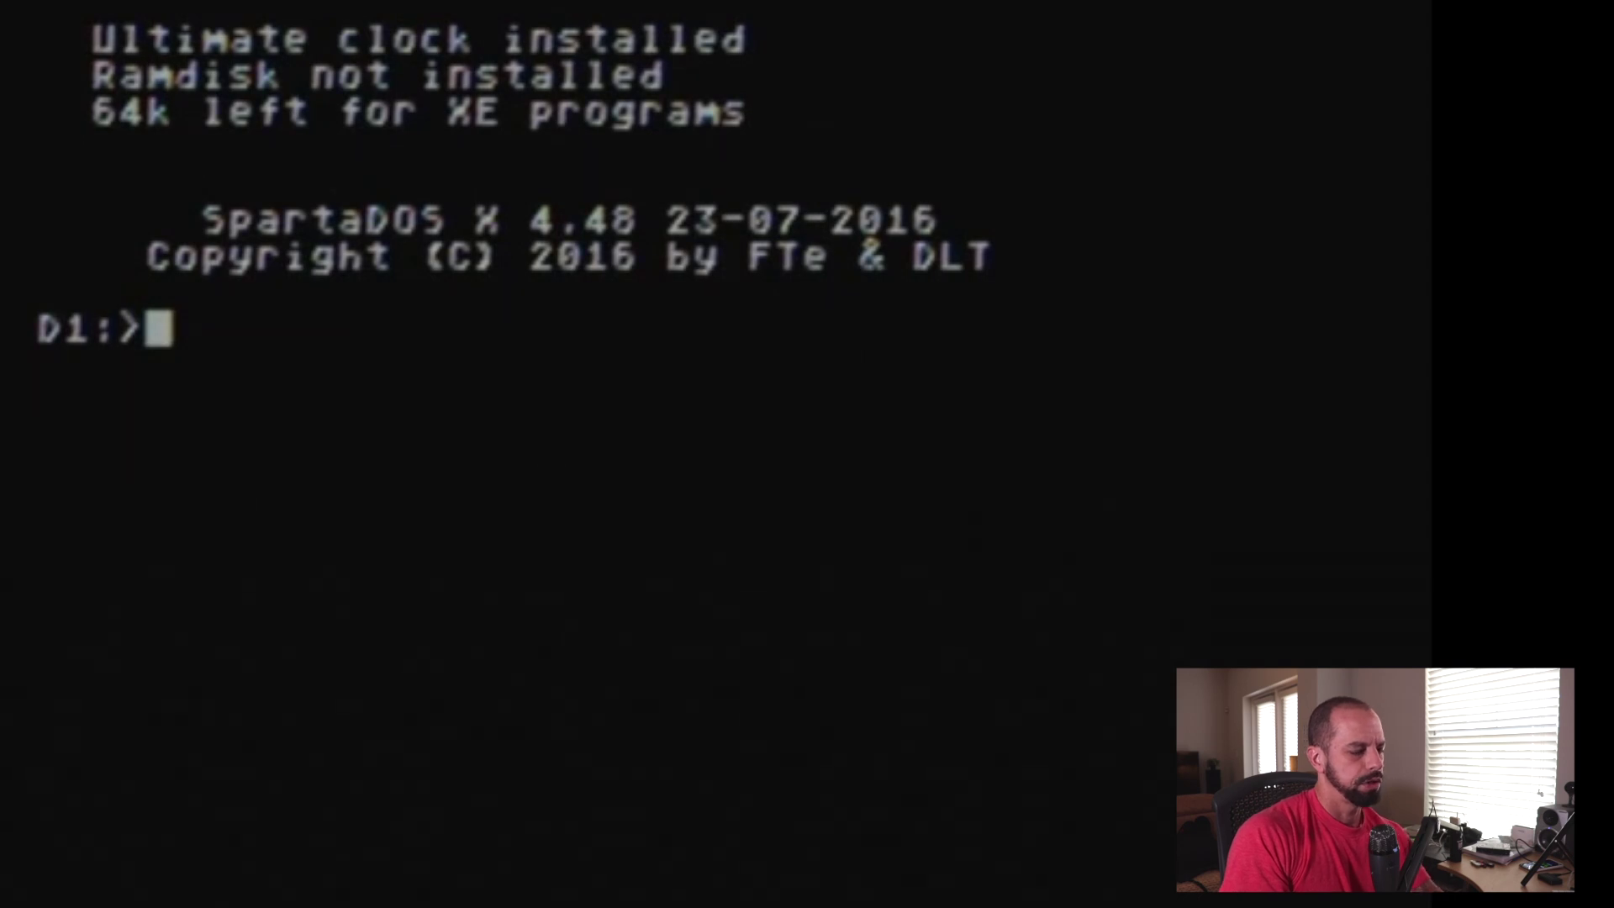
# - List the TOOLKIT volume on D1: (63836 free sectors) and switch to drive D2:
pyautogui.write('DIR')
pyautogui.press('Return')
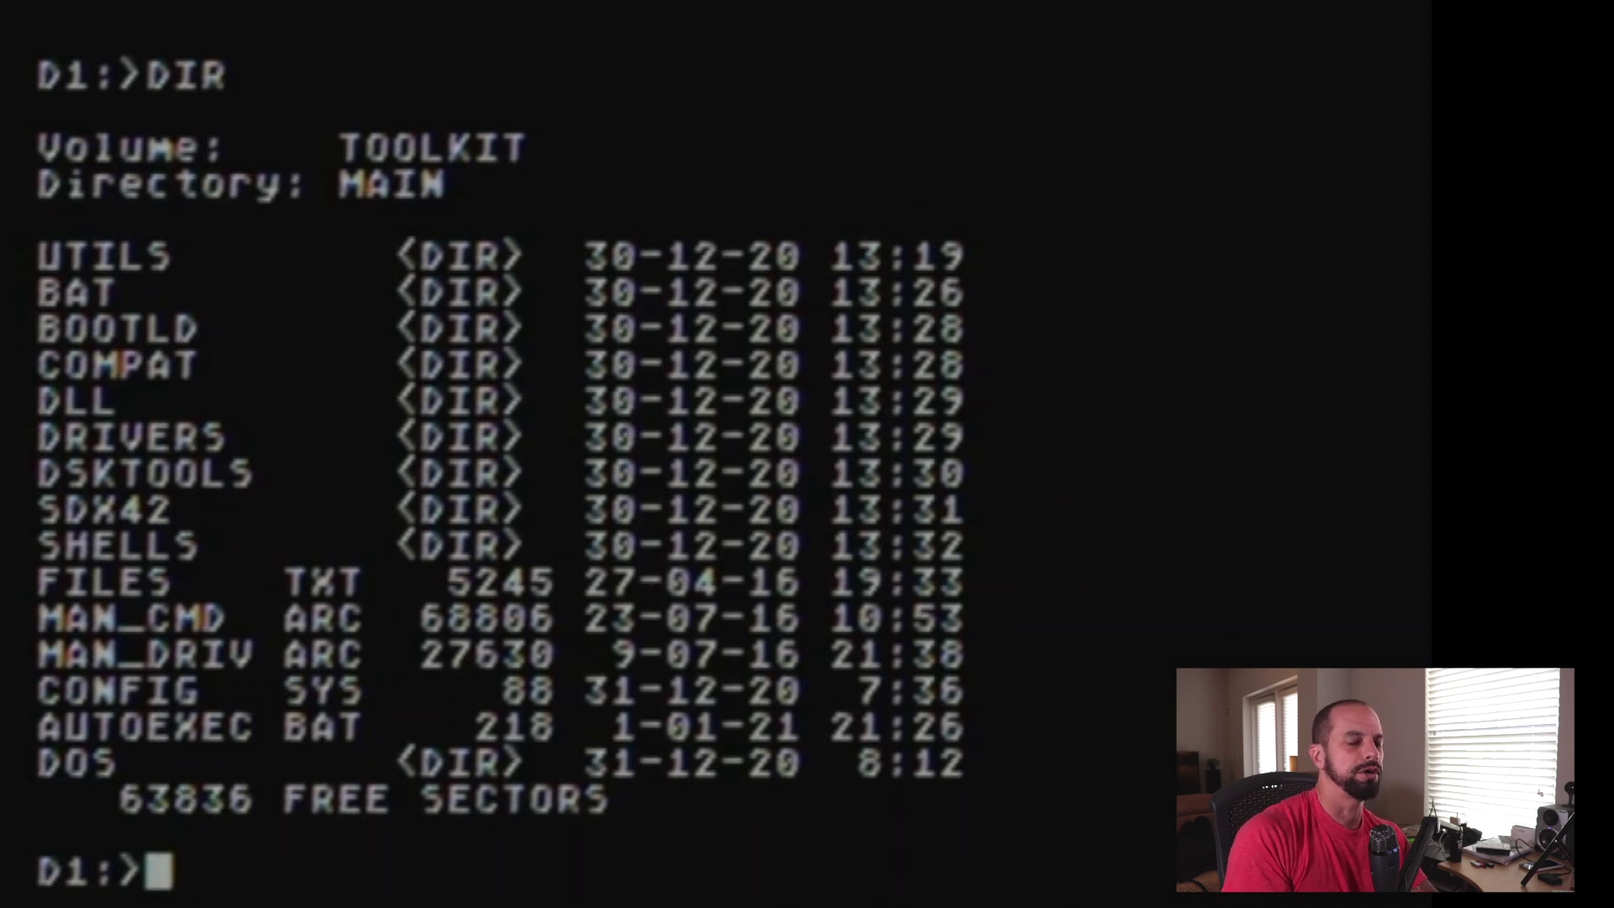
pyautogui.write('D2:')
pyautogui.press('Return')
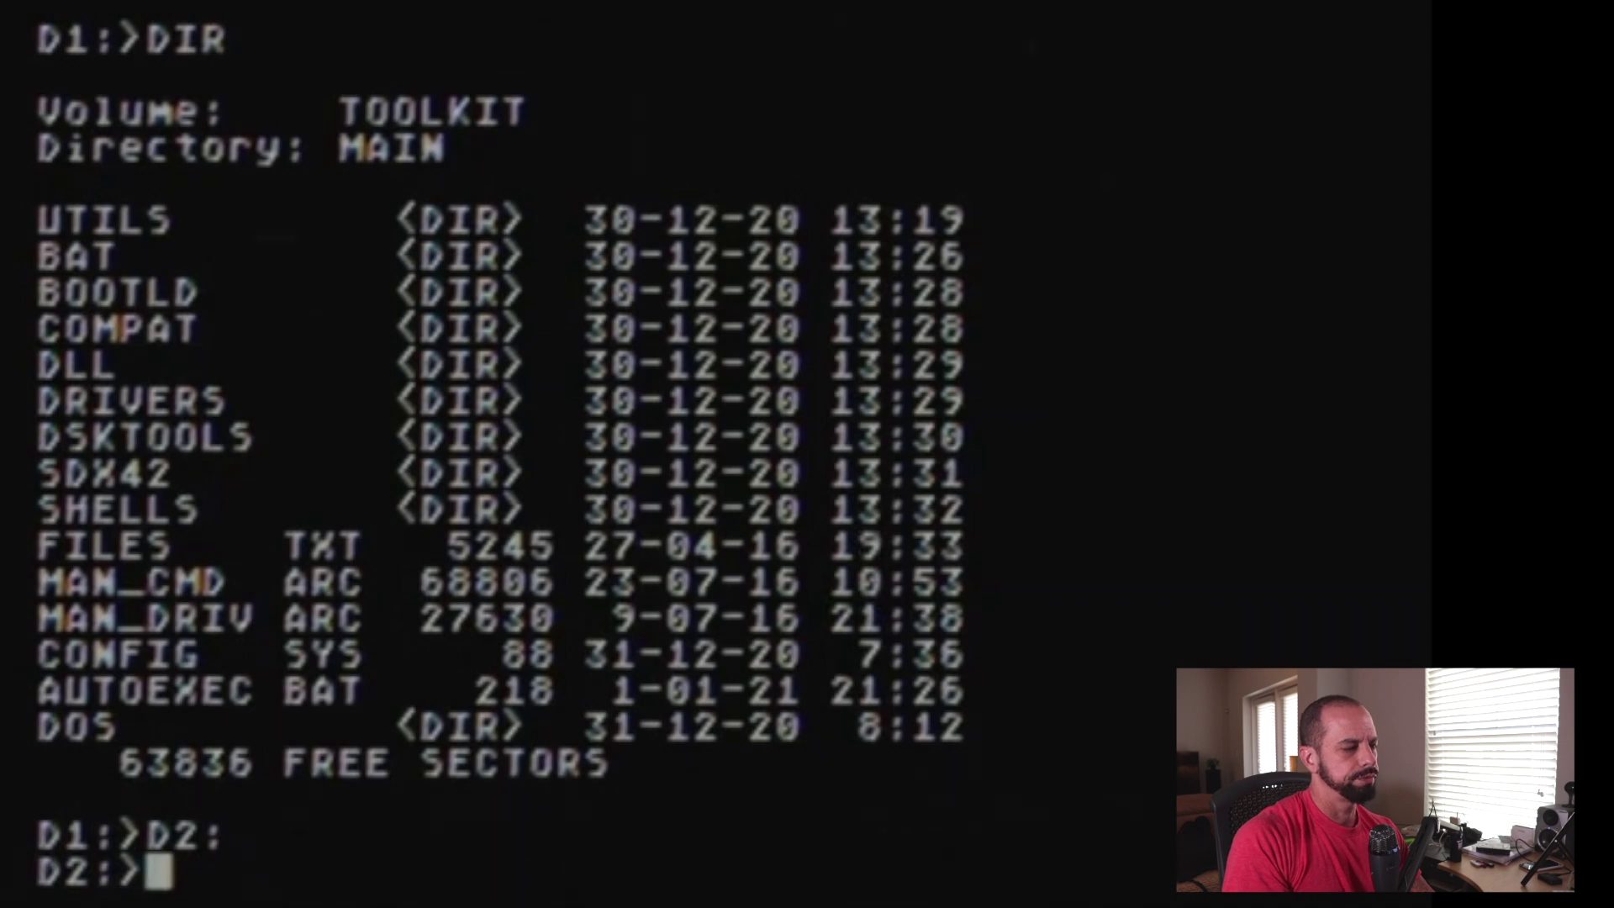
# - List the ASM disk on D2: (65185 free), then the BASIC volume on D3: (64821 free)
pyautogui.write('DIR')
pyautogui.press('Return')
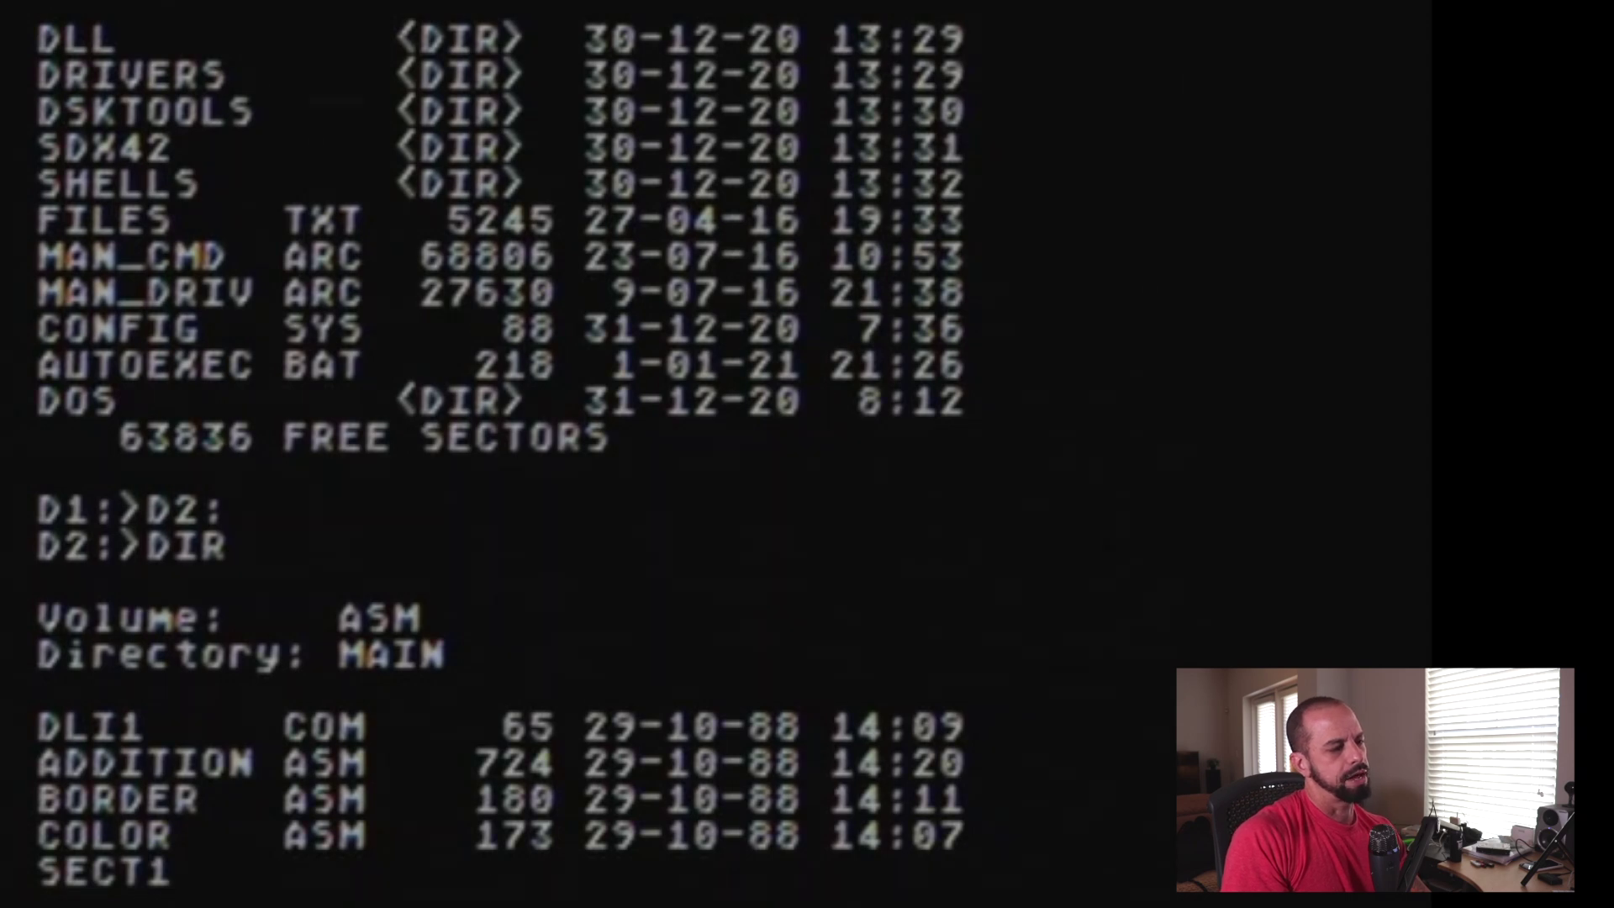
pyautogui.write('D3')
pyautogui.write(':')
pyautogui.press('Return')
pyautogui.write('DIR')
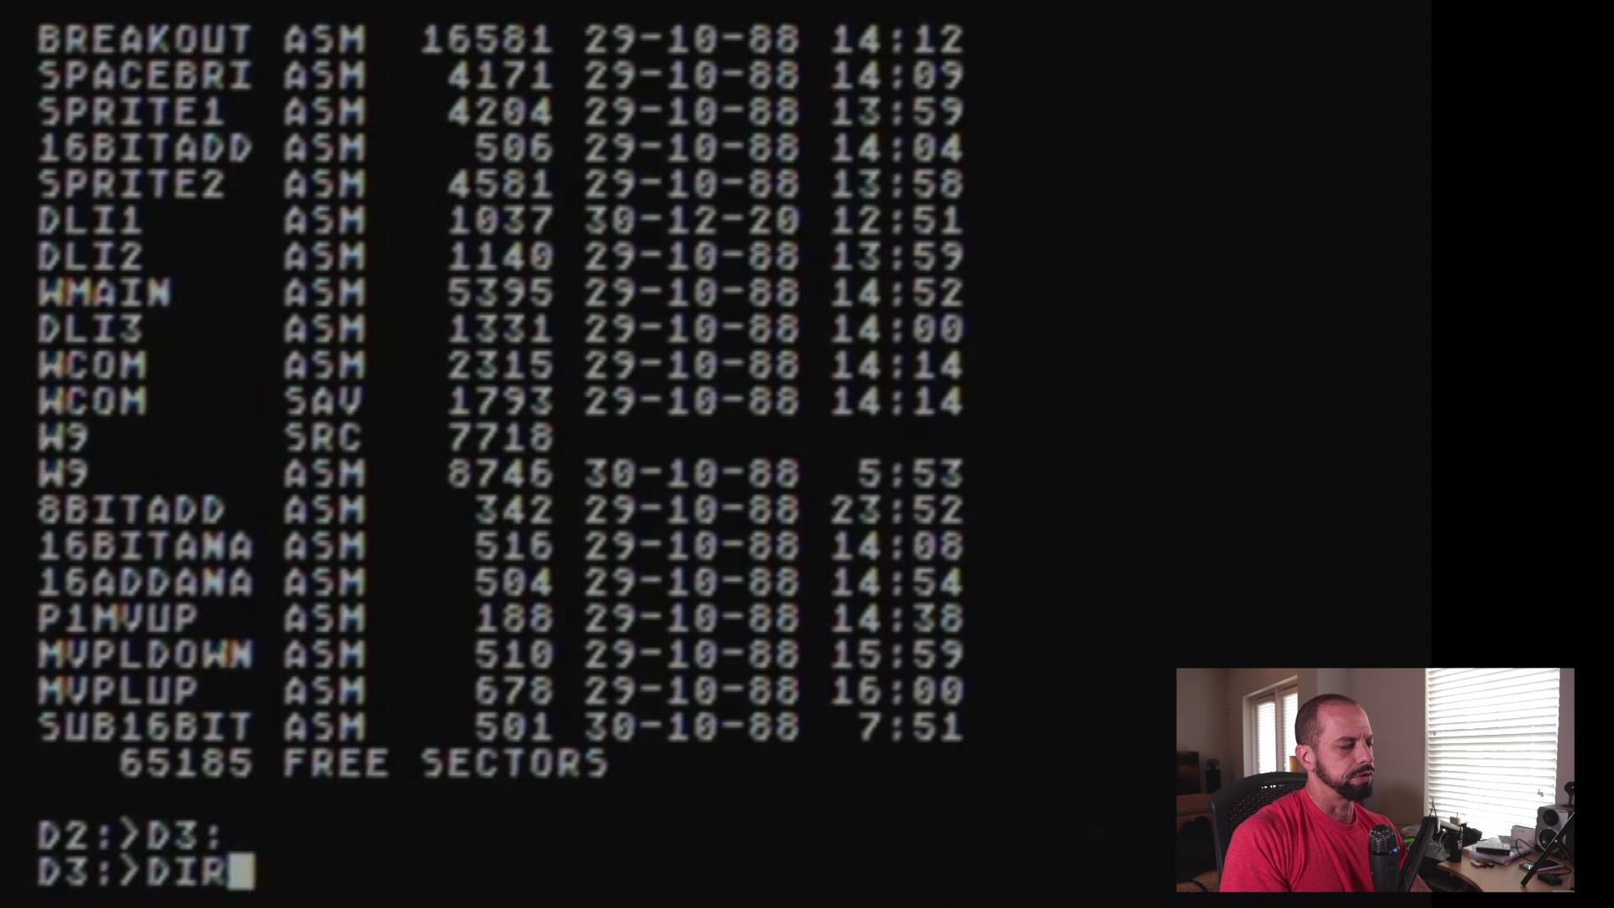
pyautogui.press('Return')
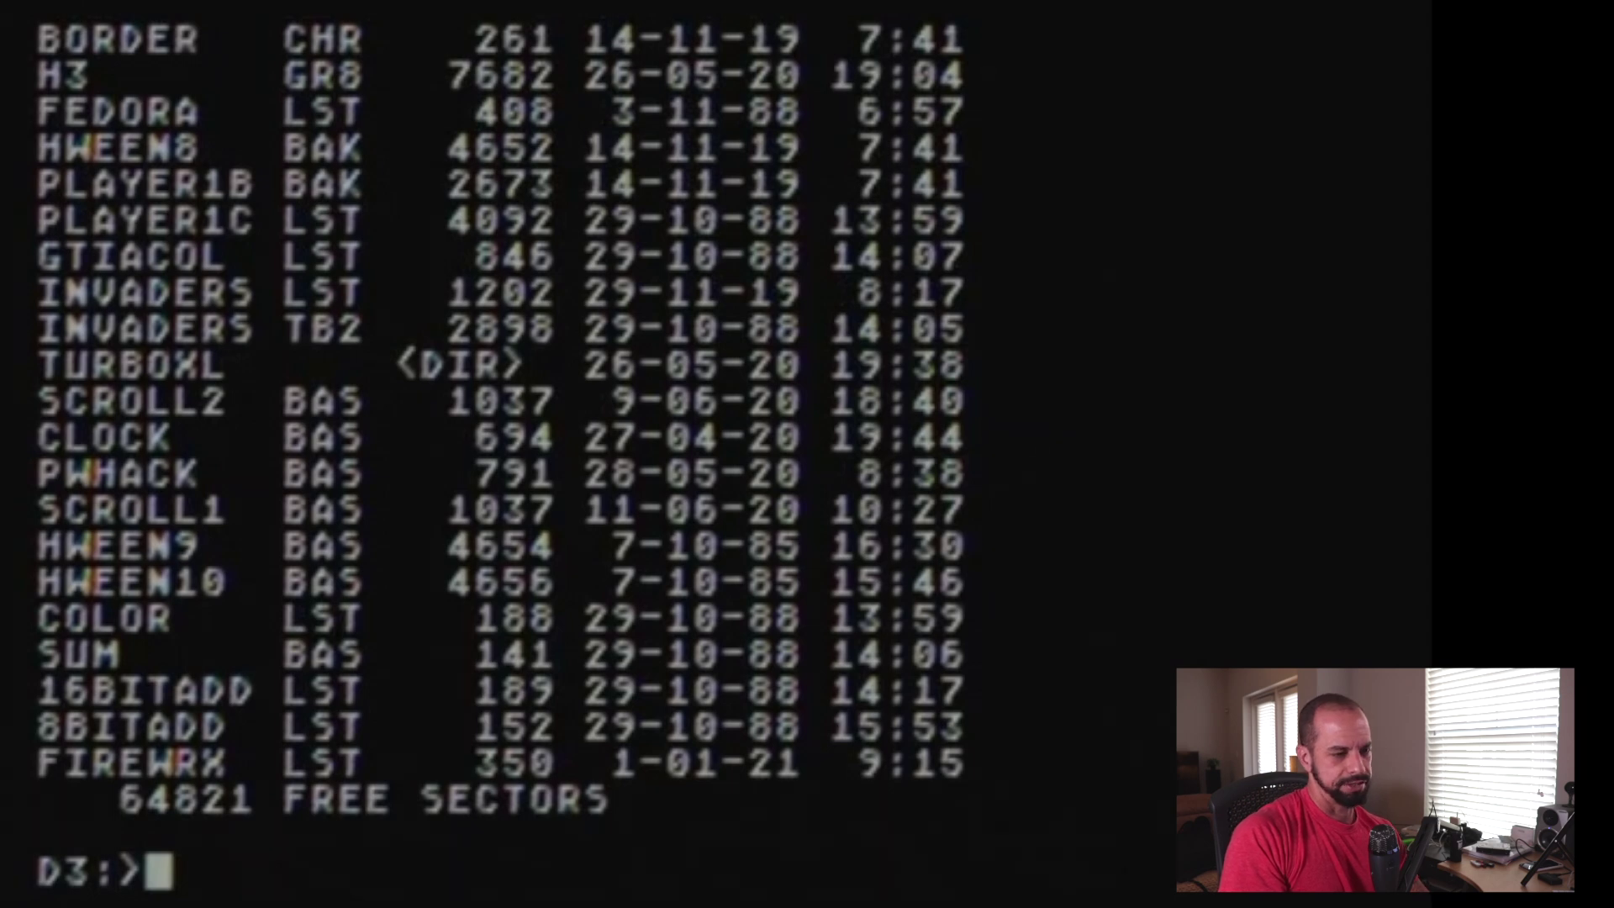
# - Switch back to drive D1: and start typing a TYPE command for AUTOEXEC
pyautogui.write('D1:')
pyautogui.press('Return')
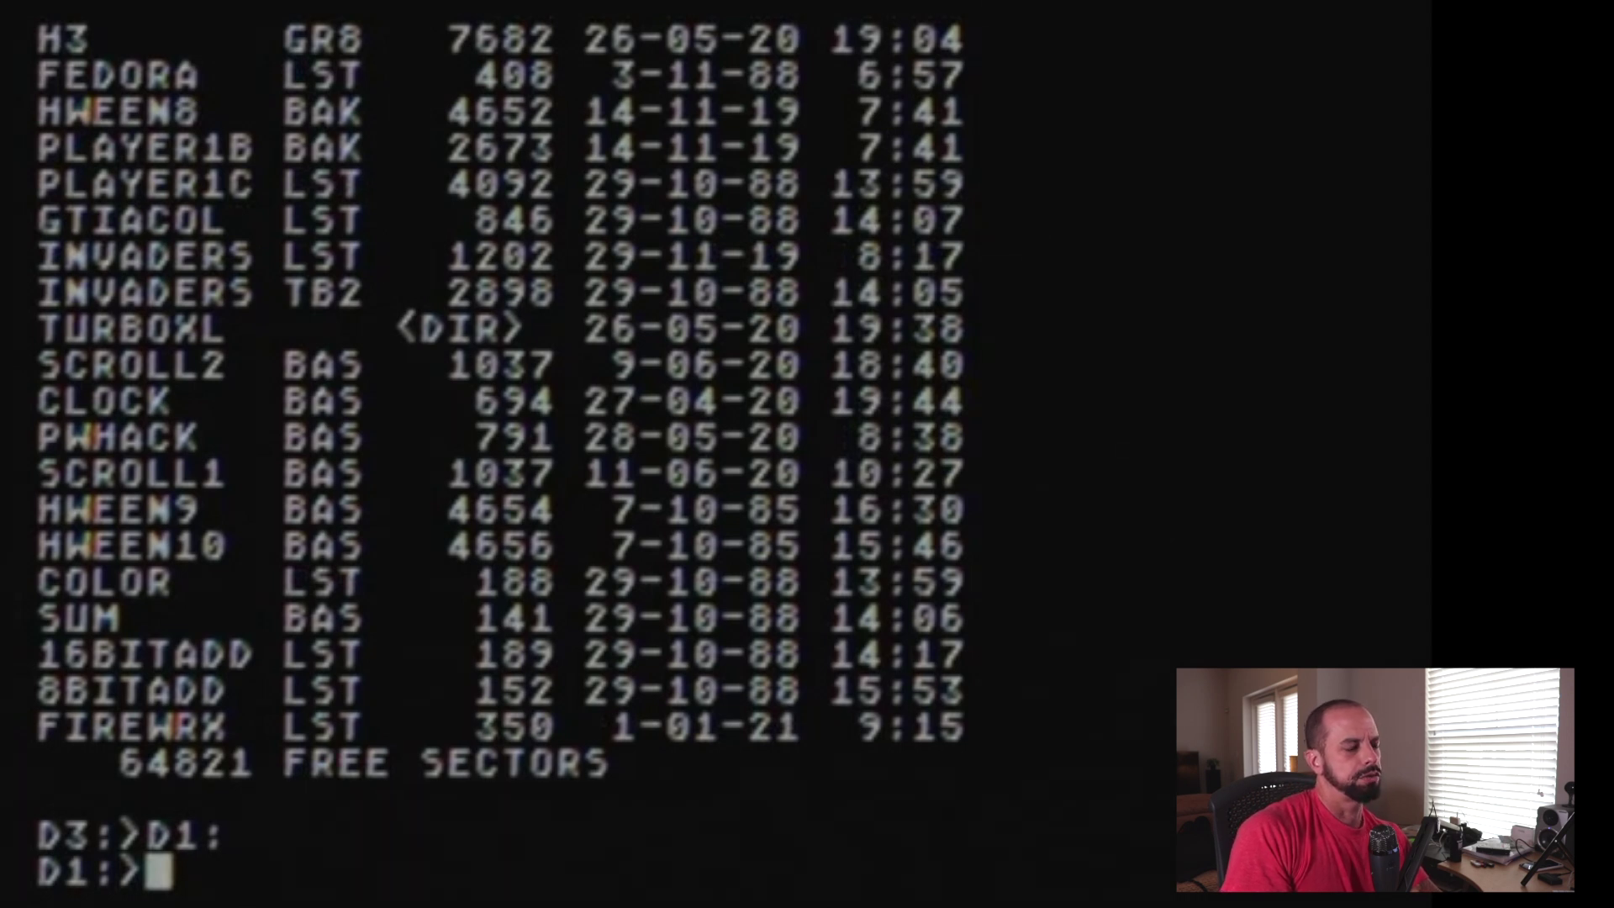
pyautogui.write('TYPE AUTOEE>')
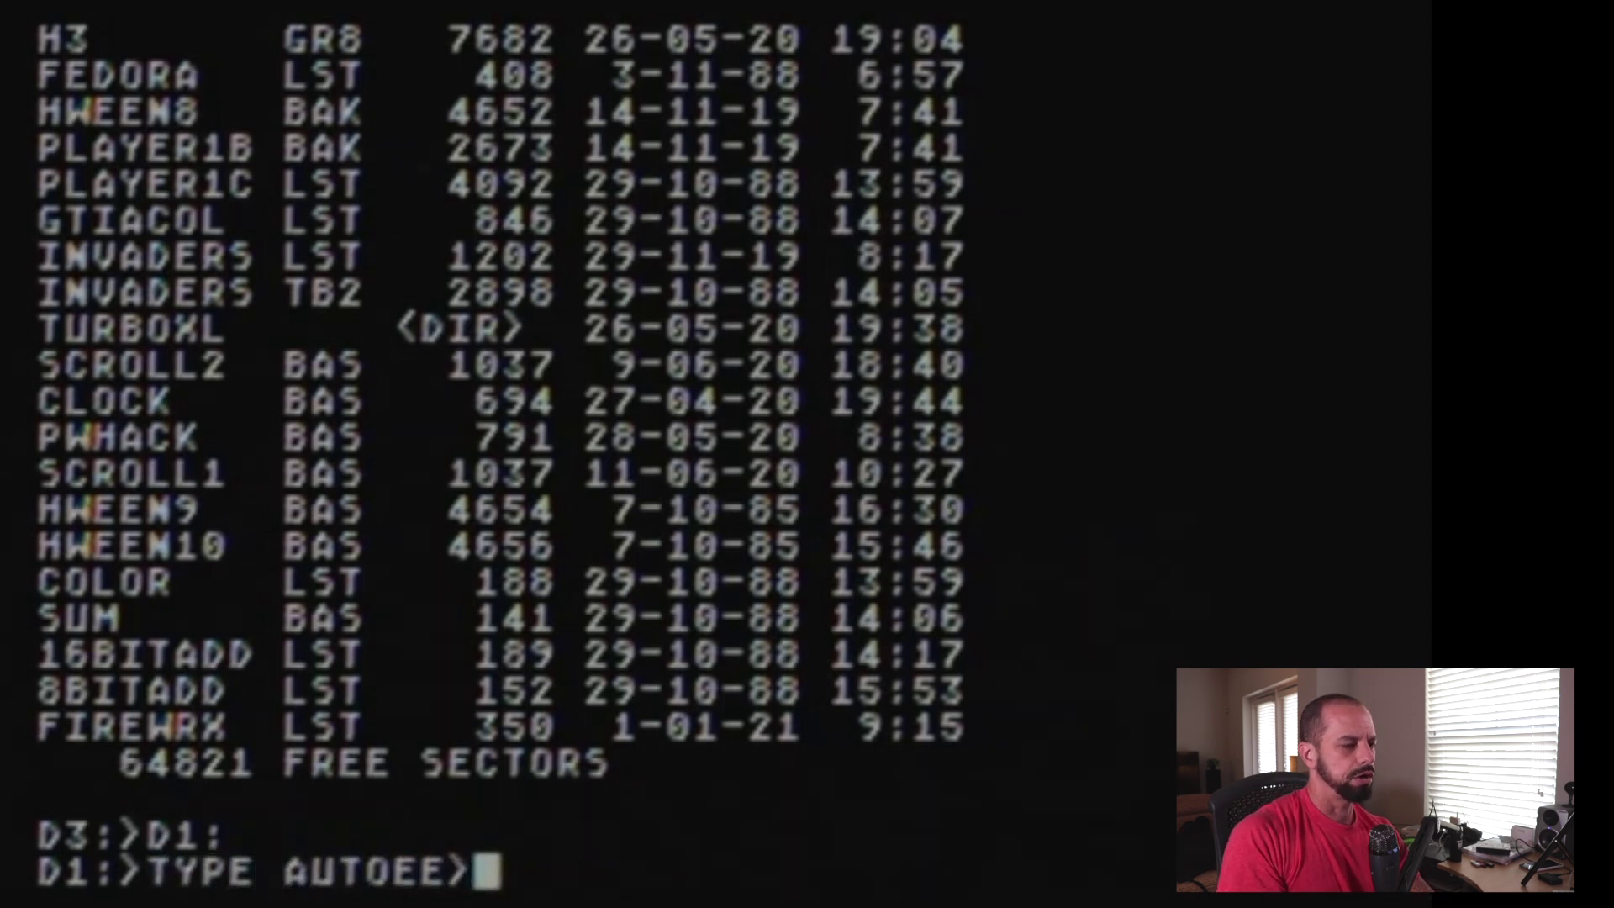
# - Cancel the mistyped TYPE command, relist D1:, and open AUTOEXEC.BAT in the ED editor
pyautogui.press('BackSpace')
pyautogui.press('BackSpace')
pyautogui.press('BackSpace')
pyautogui.press('BackSpace')
pyautogui.press('BackSpace')
pyautogui.press('Pause')
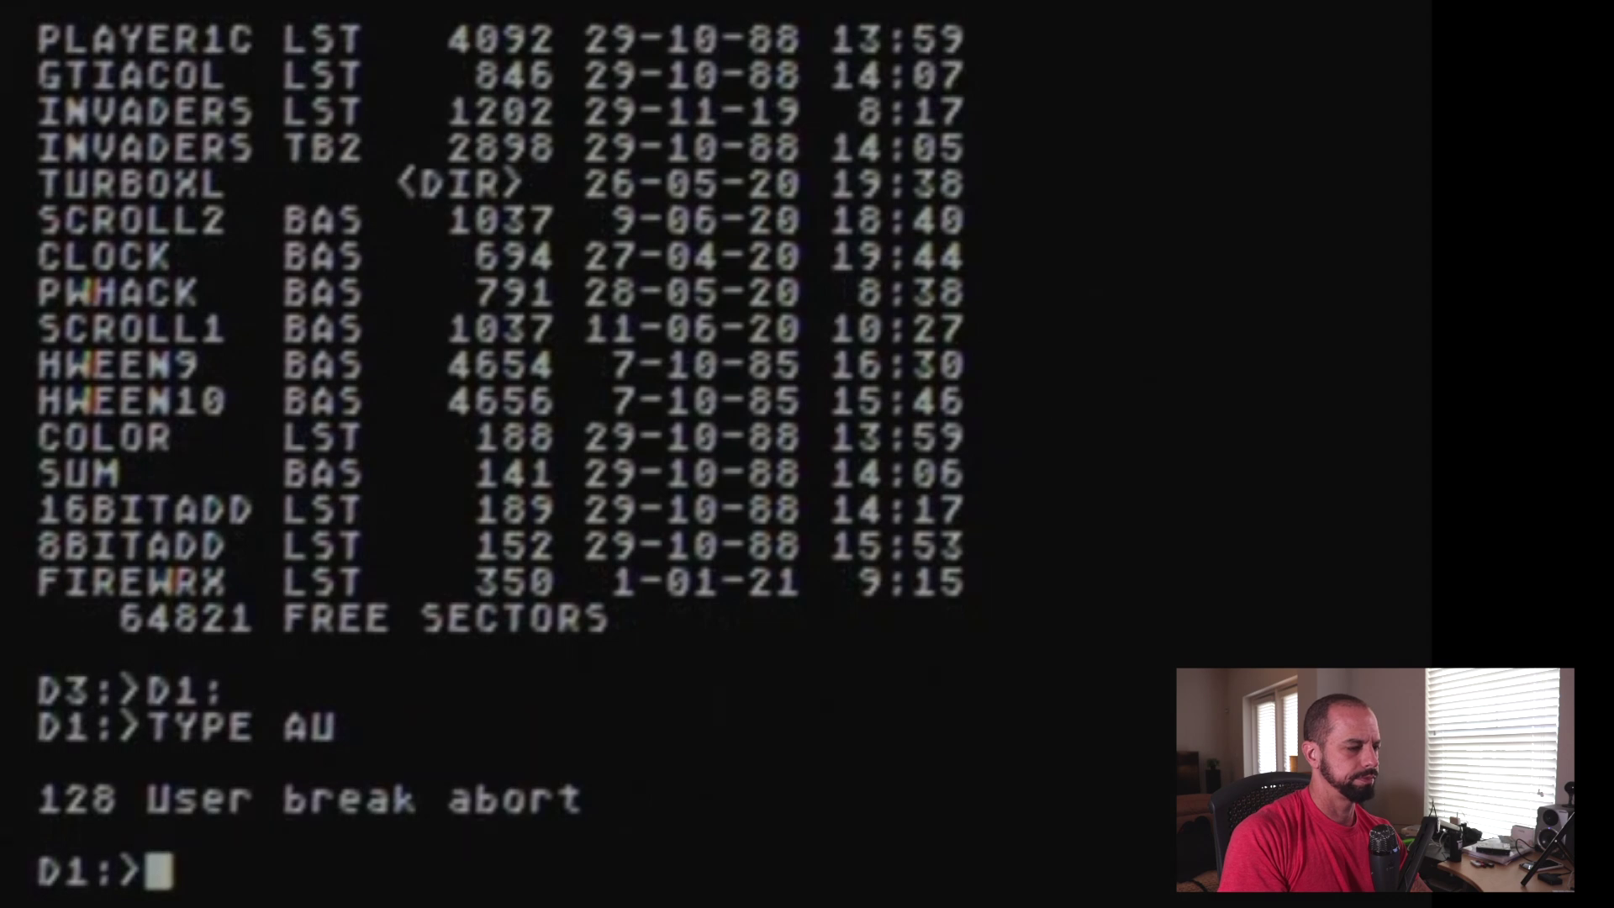
pyautogui.write('DIR')
pyautogui.press('Return')
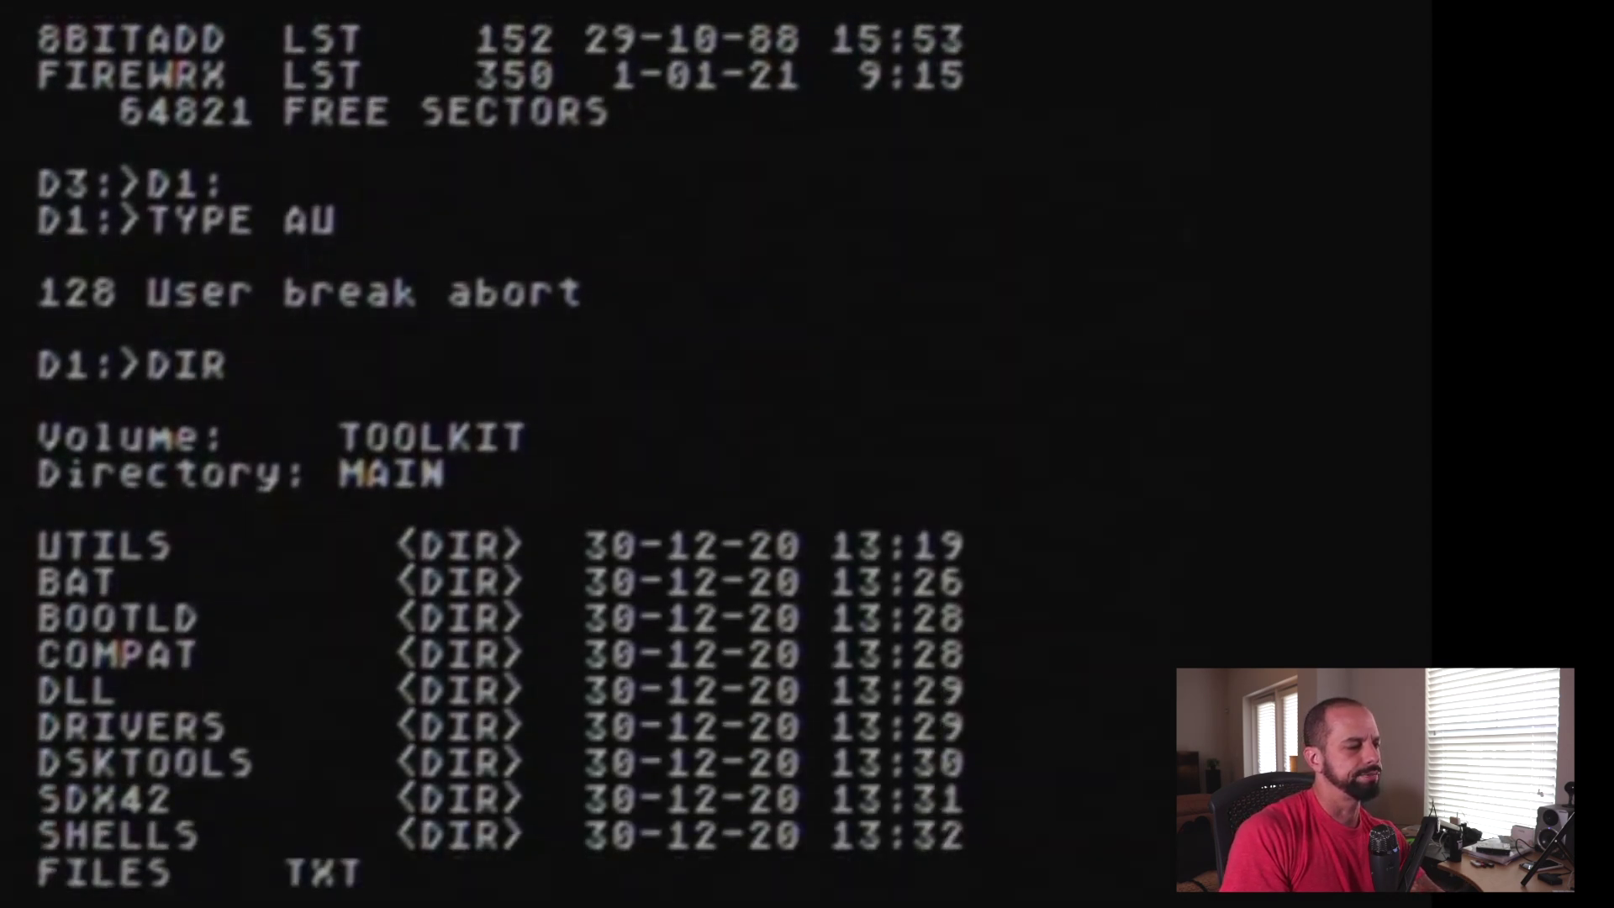
pyautogui.write('ED AUTOEXEC.')
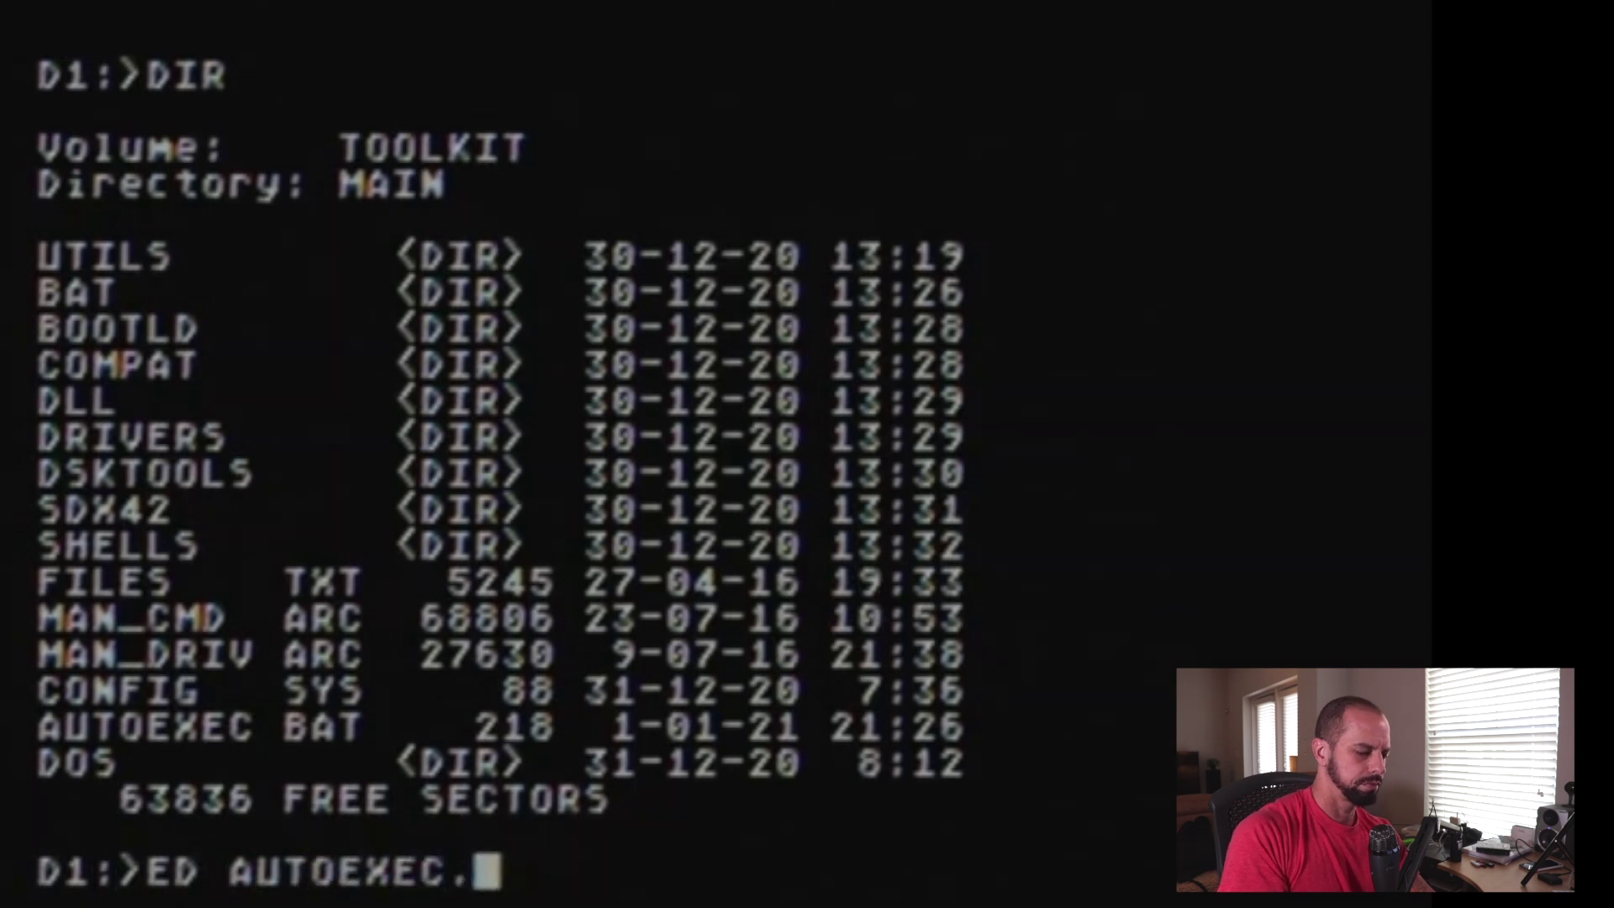
pyautogui.write('BAT')
pyautogui.press('Return')
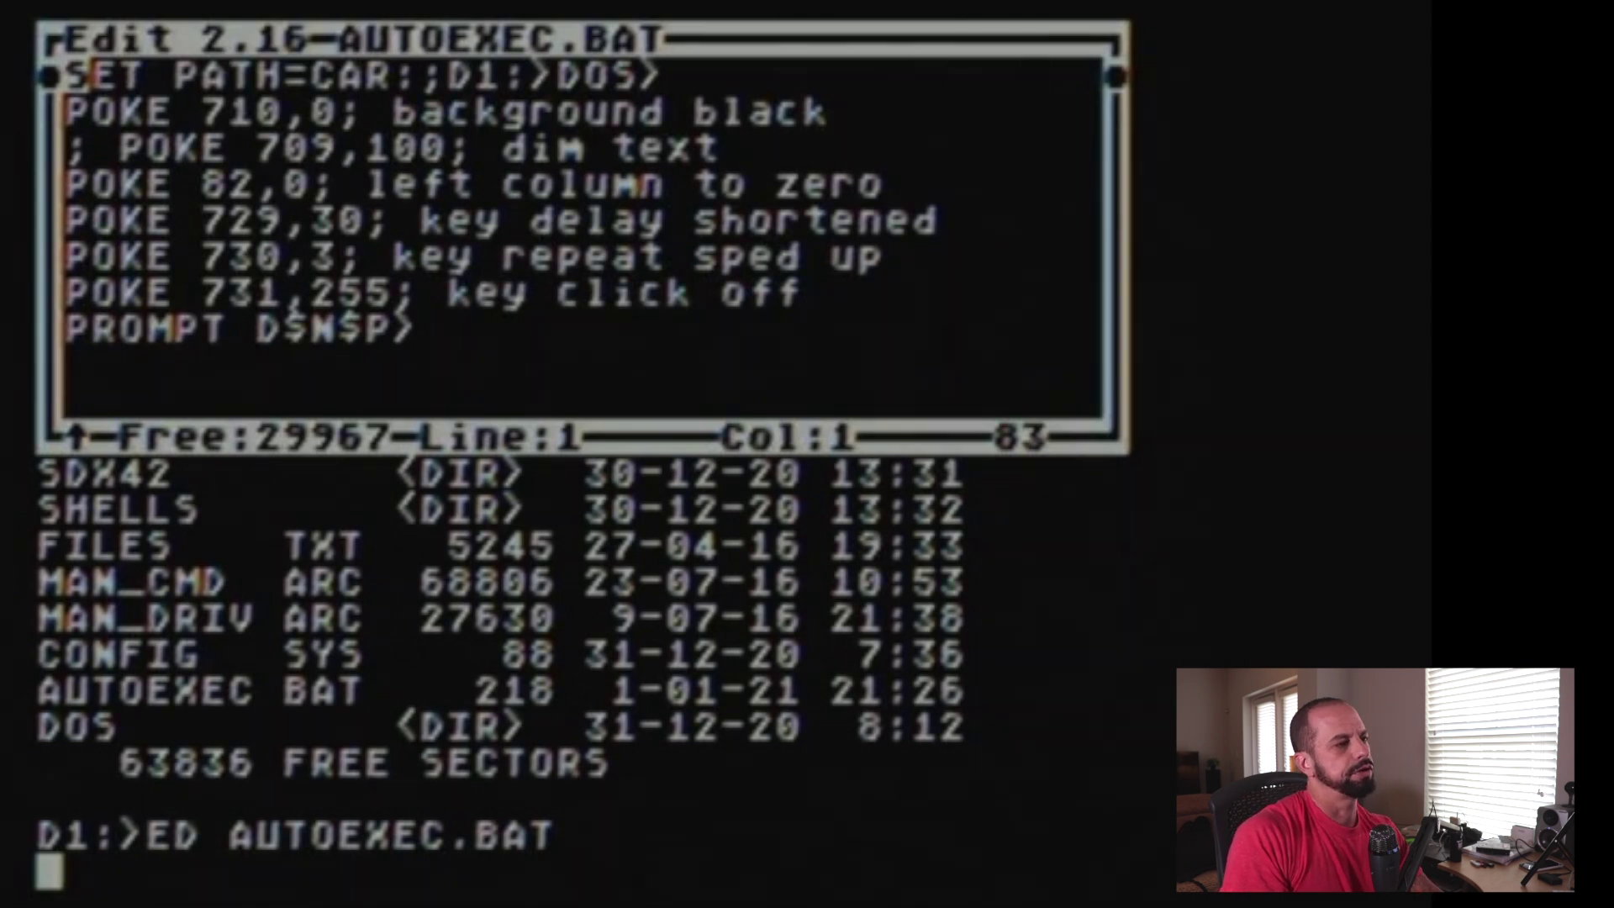
pyautogui.press('Down')
pyautogui.press('Up')
pyautogui.press('Right')
pyautogui.press('Right')
pyautogui.press('Right')
pyautogui.press('Right')
pyautogui.press('Right')
pyautogui.press('Right')
pyautogui.press('Right')
pyautogui.press('Right')
pyautogui.press('Right')
pyautogui.press('Right')
pyautogui.press('Right')
pyautogui.press('Right')
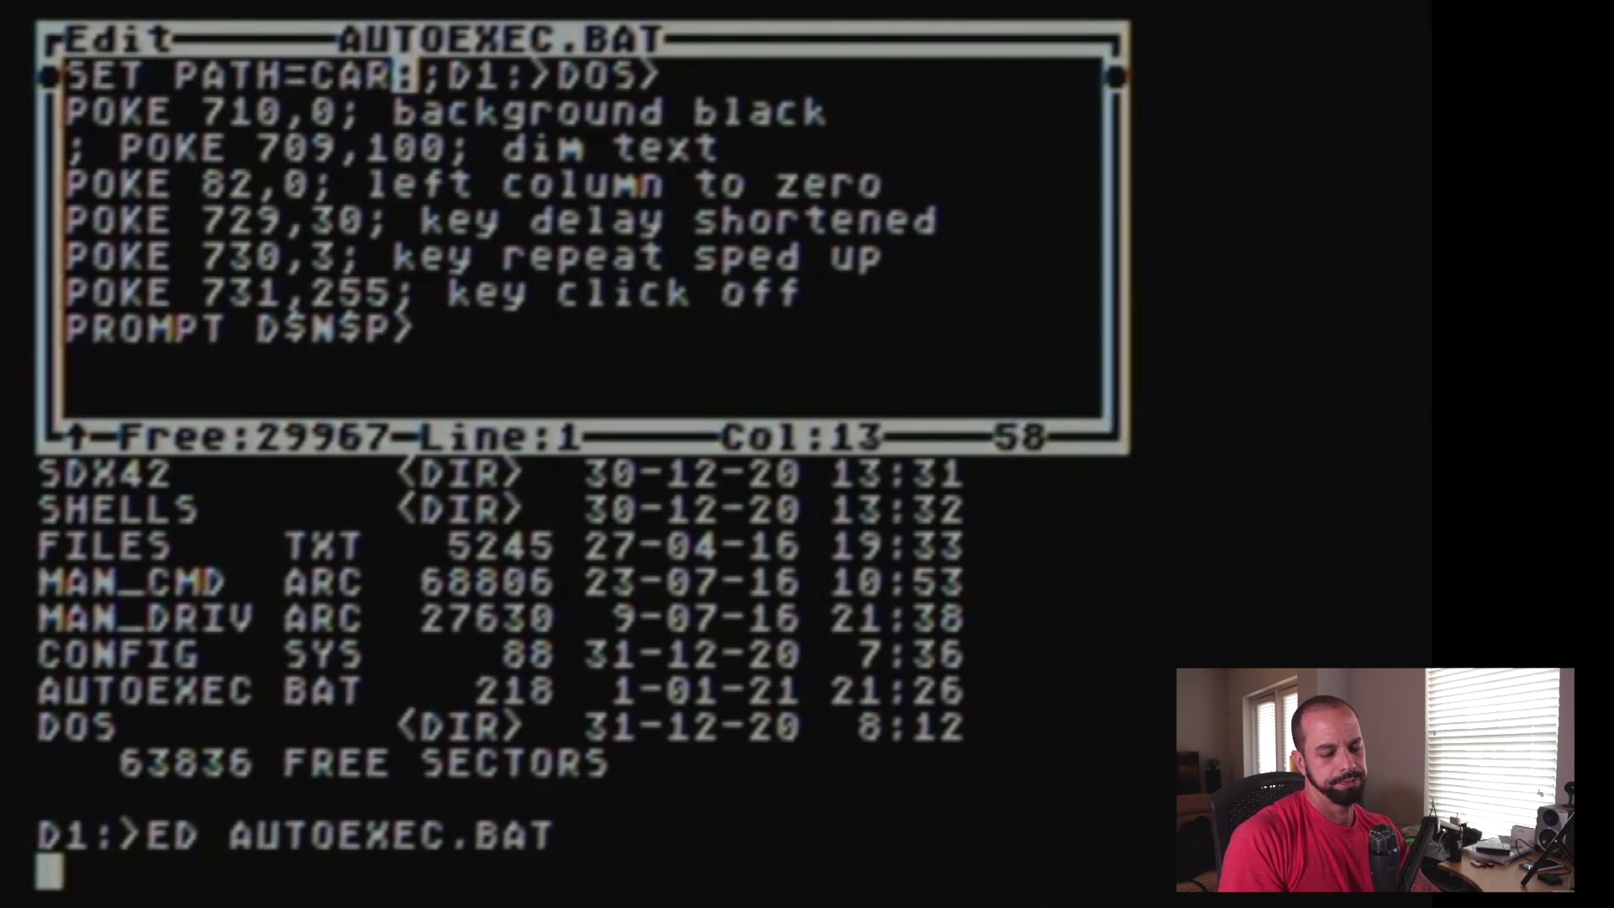
pyautogui.press('Right')
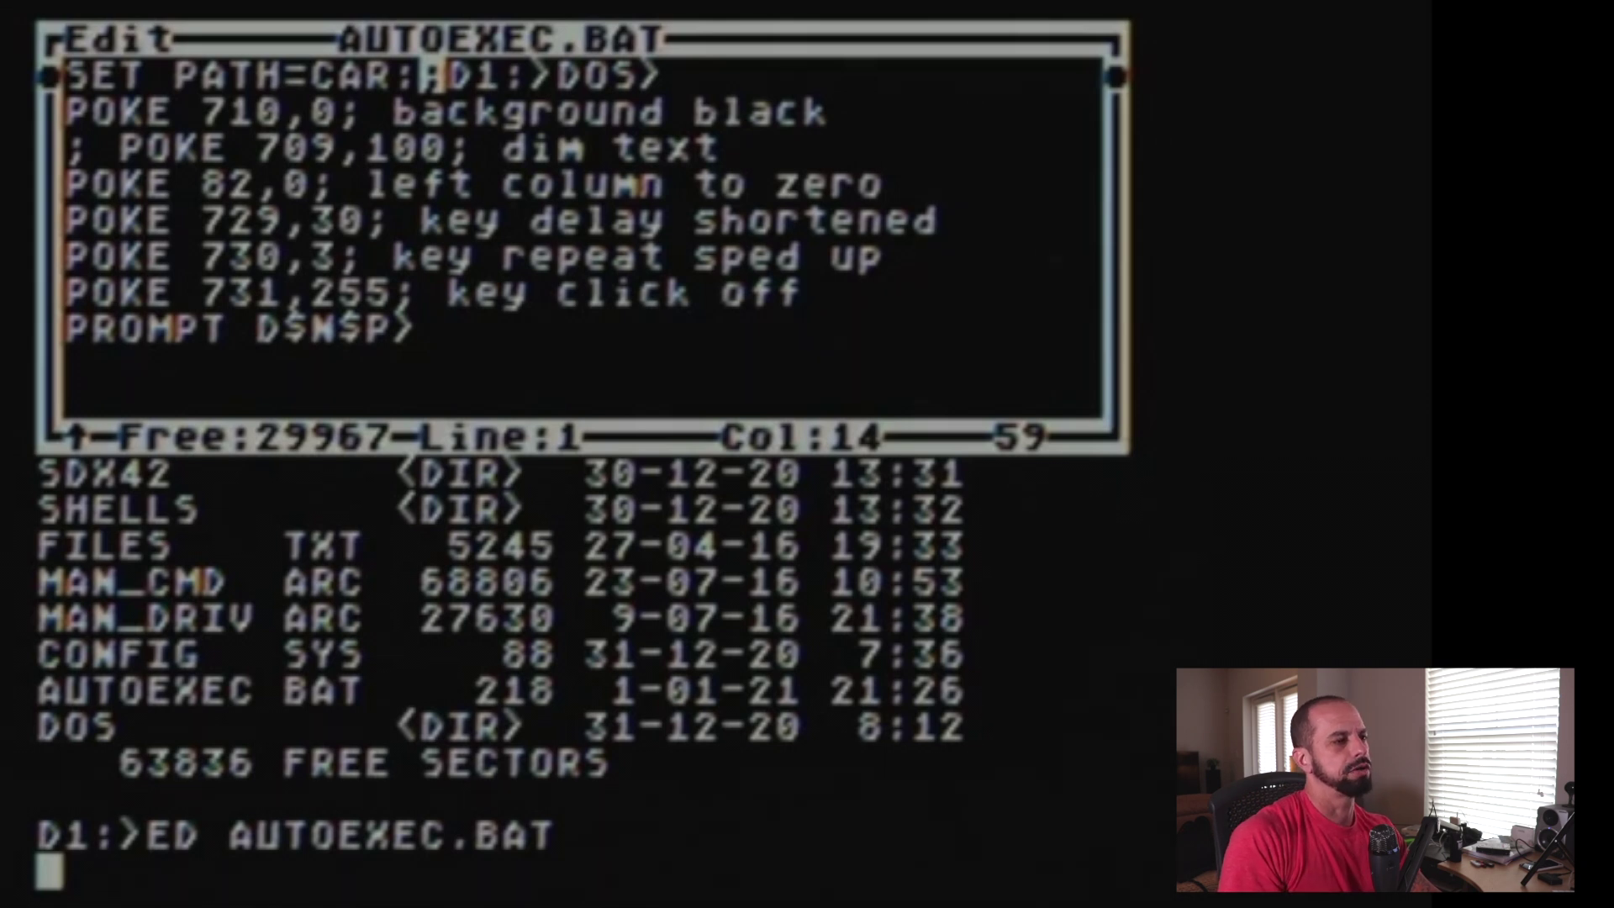
pyautogui.press('Right')
pyautogui.press('Right')
pyautogui.press('Right')
pyautogui.press('Right')
pyautogui.press('Right')
pyautogui.press('Right')
pyautogui.press('Right')
pyautogui.press('Right')
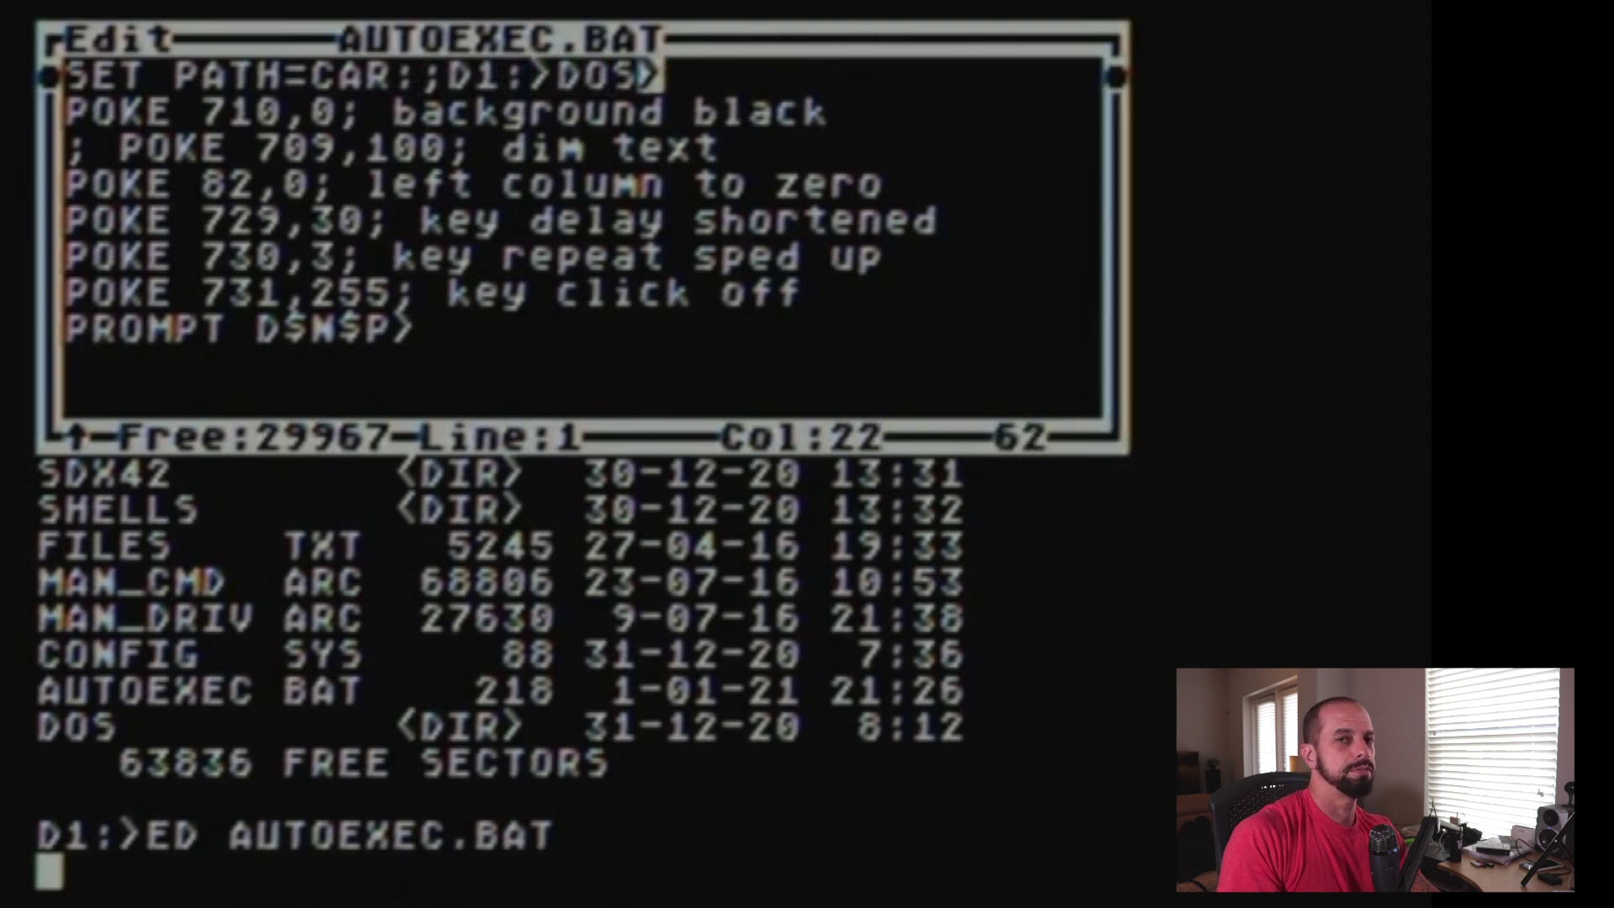
pyautogui.press('Down')
pyautogui.press('Left')
pyautogui.press('Left')
pyautogui.press('Left')
pyautogui.press('Left')
pyautogui.press('Left')
pyautogui.press('Left')
pyautogui.press('Left')
pyautogui.press('Left')
pyautogui.press('Left')
pyautogui.press('Left')
pyautogui.press('Left')
pyautogui.press('Left')
pyautogui.press('Left')
pyautogui.press('Left')
pyautogui.press('Left')
pyautogui.press('Left')
pyautogui.press('Left')
pyautogui.press('Left')
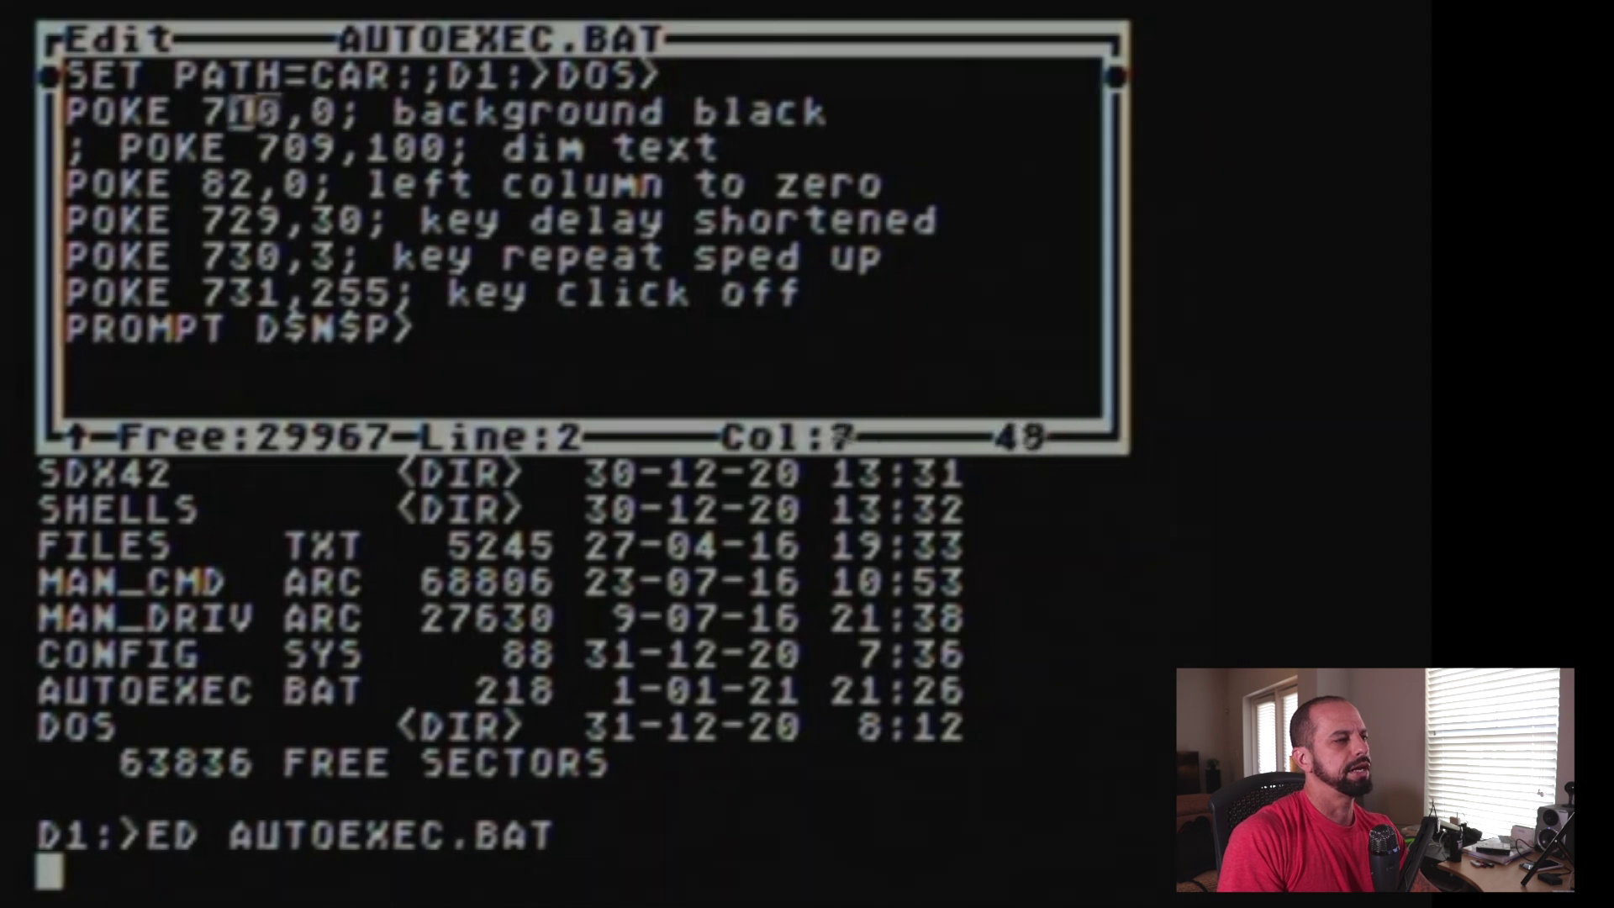
pyautogui.press('Left')
pyautogui.press('Left')
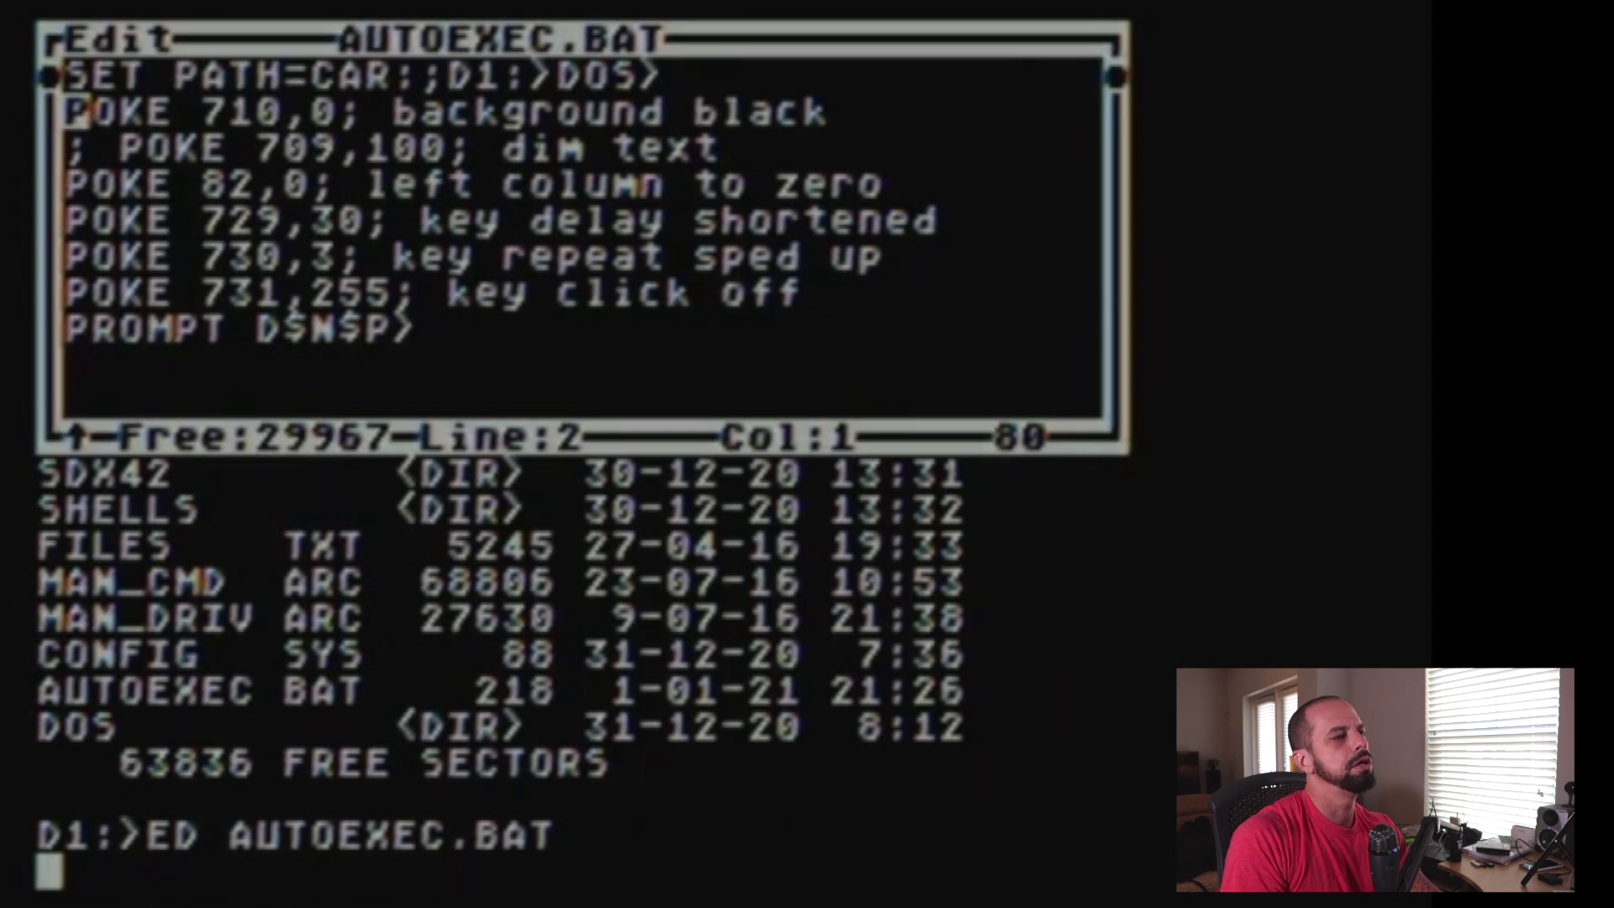
pyautogui.press('Right')
pyautogui.press('Right')
pyautogui.press('Right')
pyautogui.press('Right')
pyautogui.press('Right')
pyautogui.press('Right')
pyautogui.press('Right')
pyautogui.press('Right')
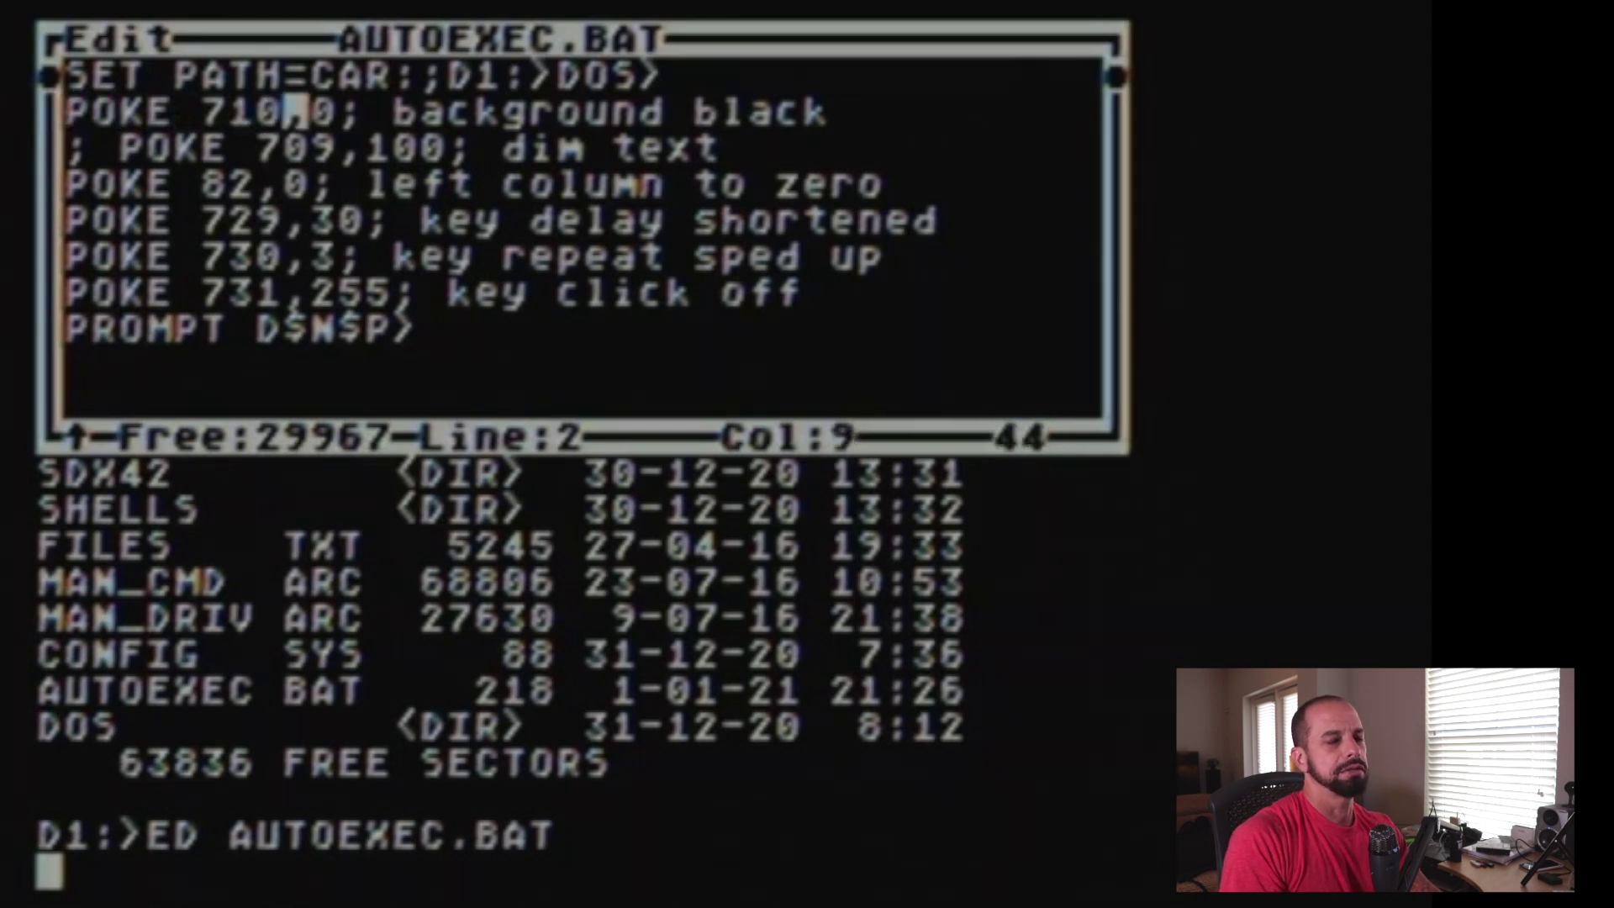
pyautogui.press('Down')
pyautogui.press('Left')
pyautogui.press('Left')
pyautogui.press('Left')
pyautogui.press('Left')
pyautogui.press('Left')
pyautogui.press('Left')
pyautogui.press('Left')
pyautogui.press('Left')
pyautogui.press('Left')
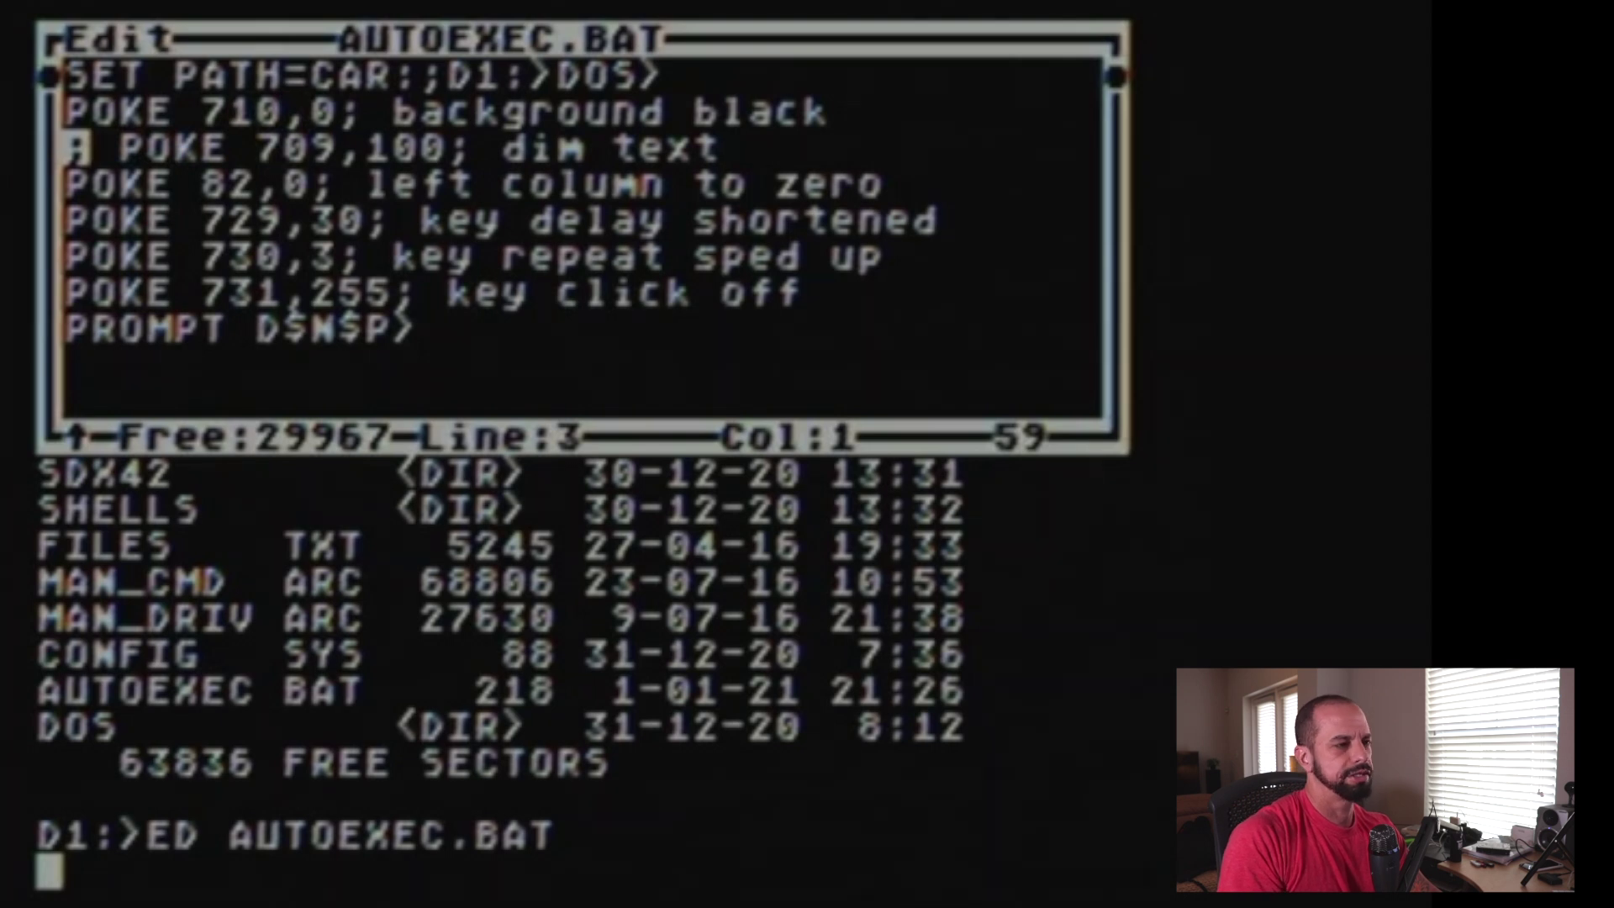
pyautogui.press('Right')
pyautogui.press('Right')
pyautogui.press('Right')
pyautogui.press('Right')
pyautogui.press('Right')
pyautogui.press('Right')
pyautogui.press('Right')
pyautogui.press('Right')
pyautogui.press('Right')
pyautogui.press('Right')
pyautogui.press('Left')
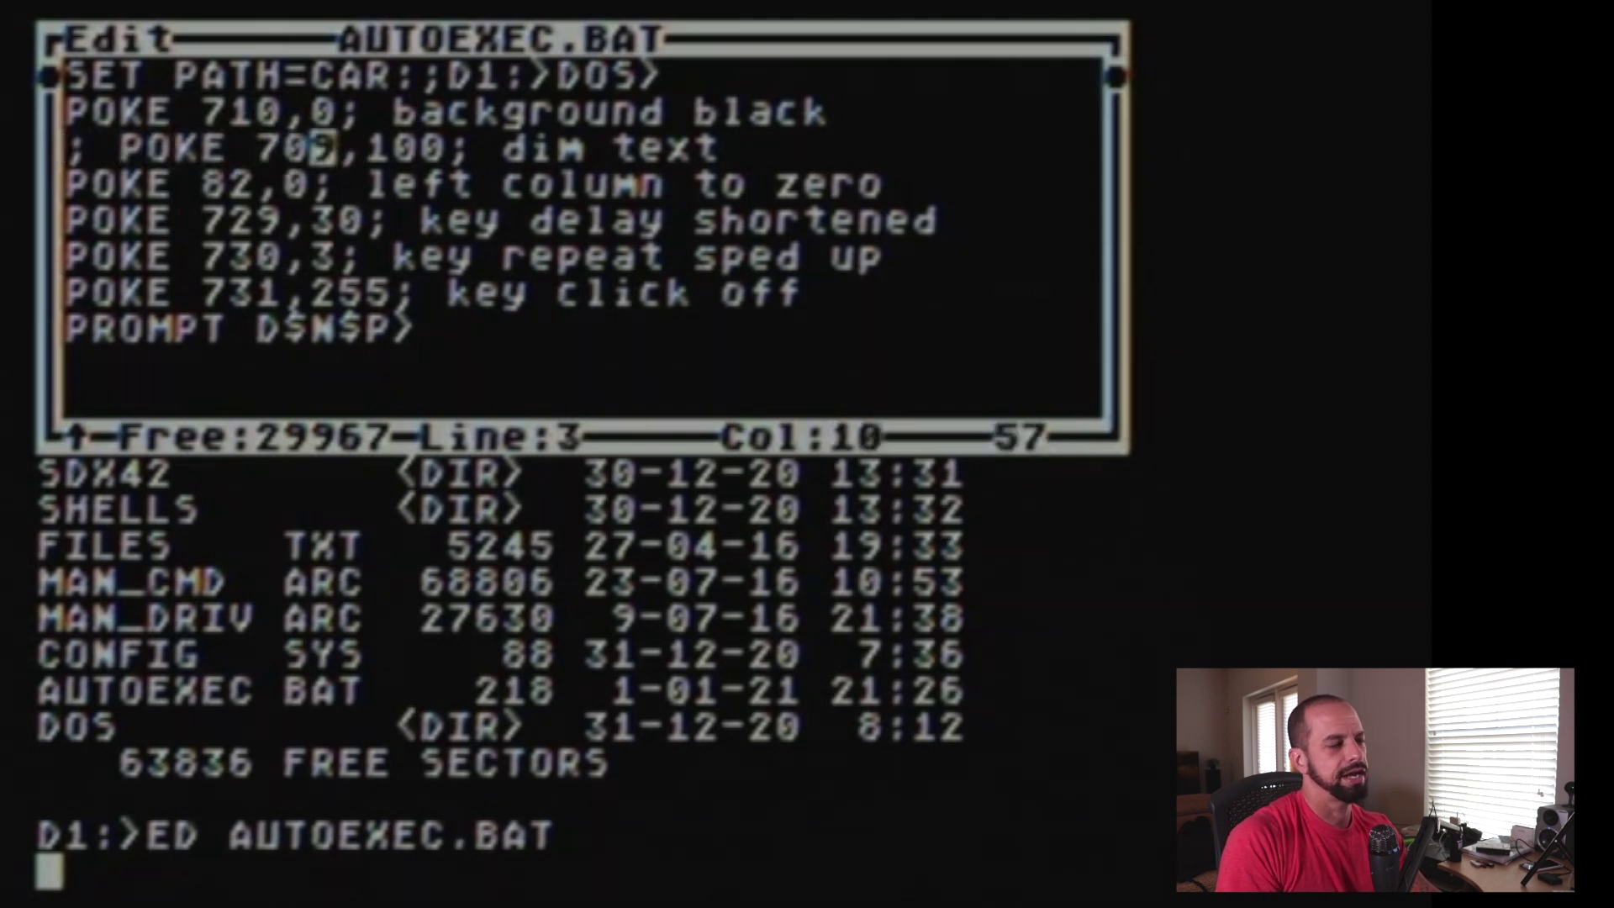
pyautogui.press('Left')
pyautogui.press('Left')
pyautogui.press('Left')
pyautogui.press('Left')
pyautogui.press('Left')
pyautogui.press('Left')
pyautogui.press('Left')
pyautogui.press('Left')
pyautogui.press('Left')
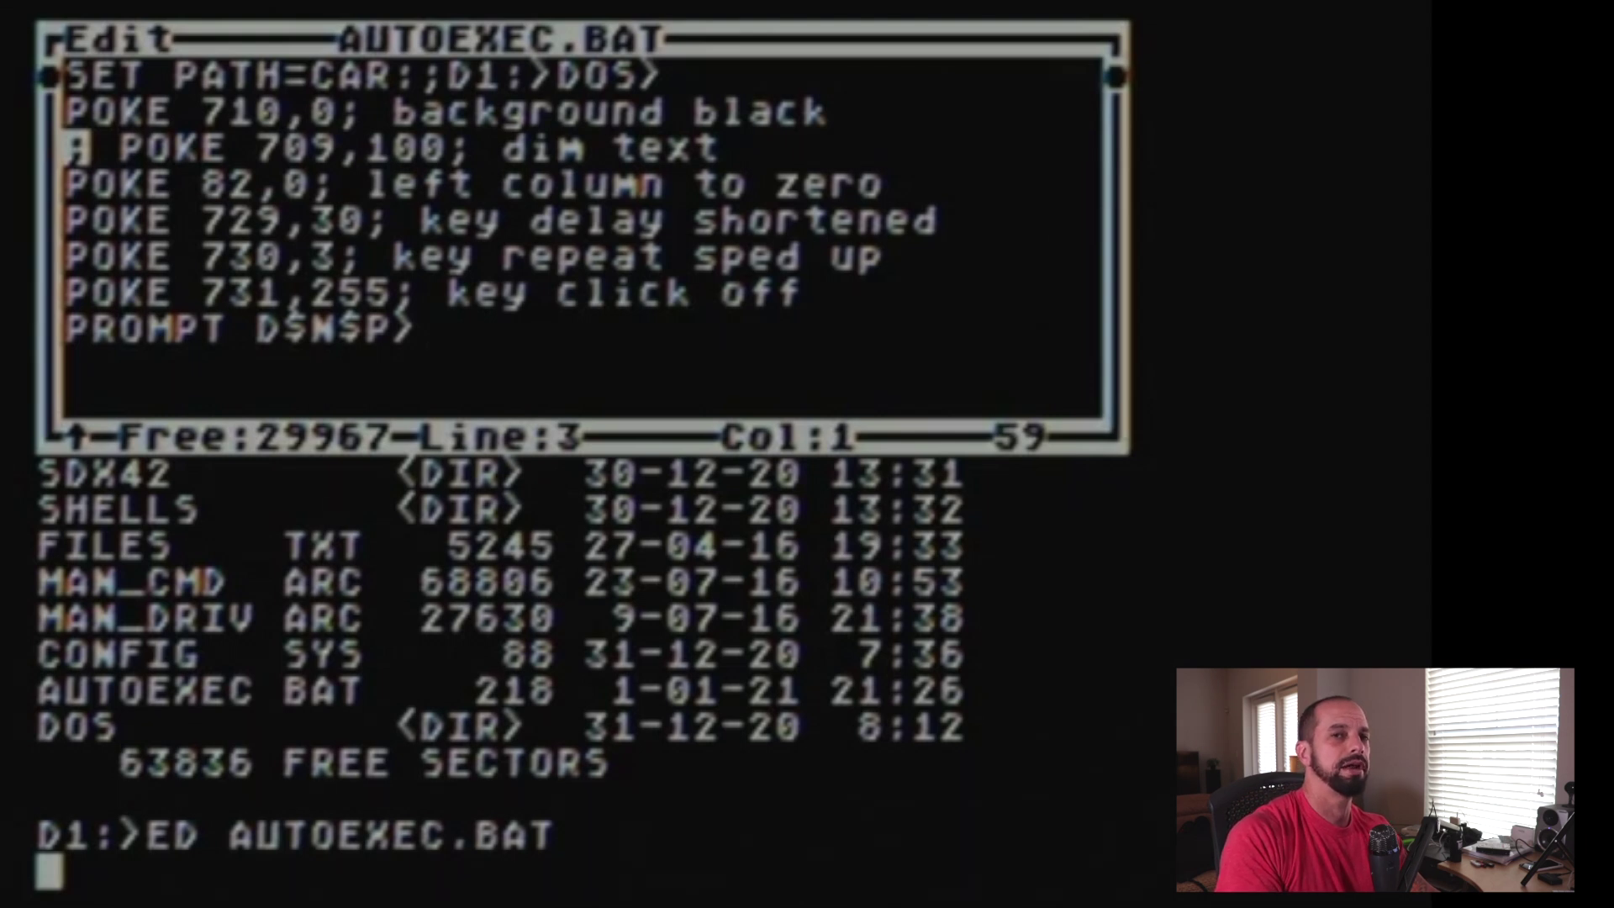
# - Review the POKE lines: left column, key delay (729), key repeat (730) and key click (731)
pyautogui.press('Down')
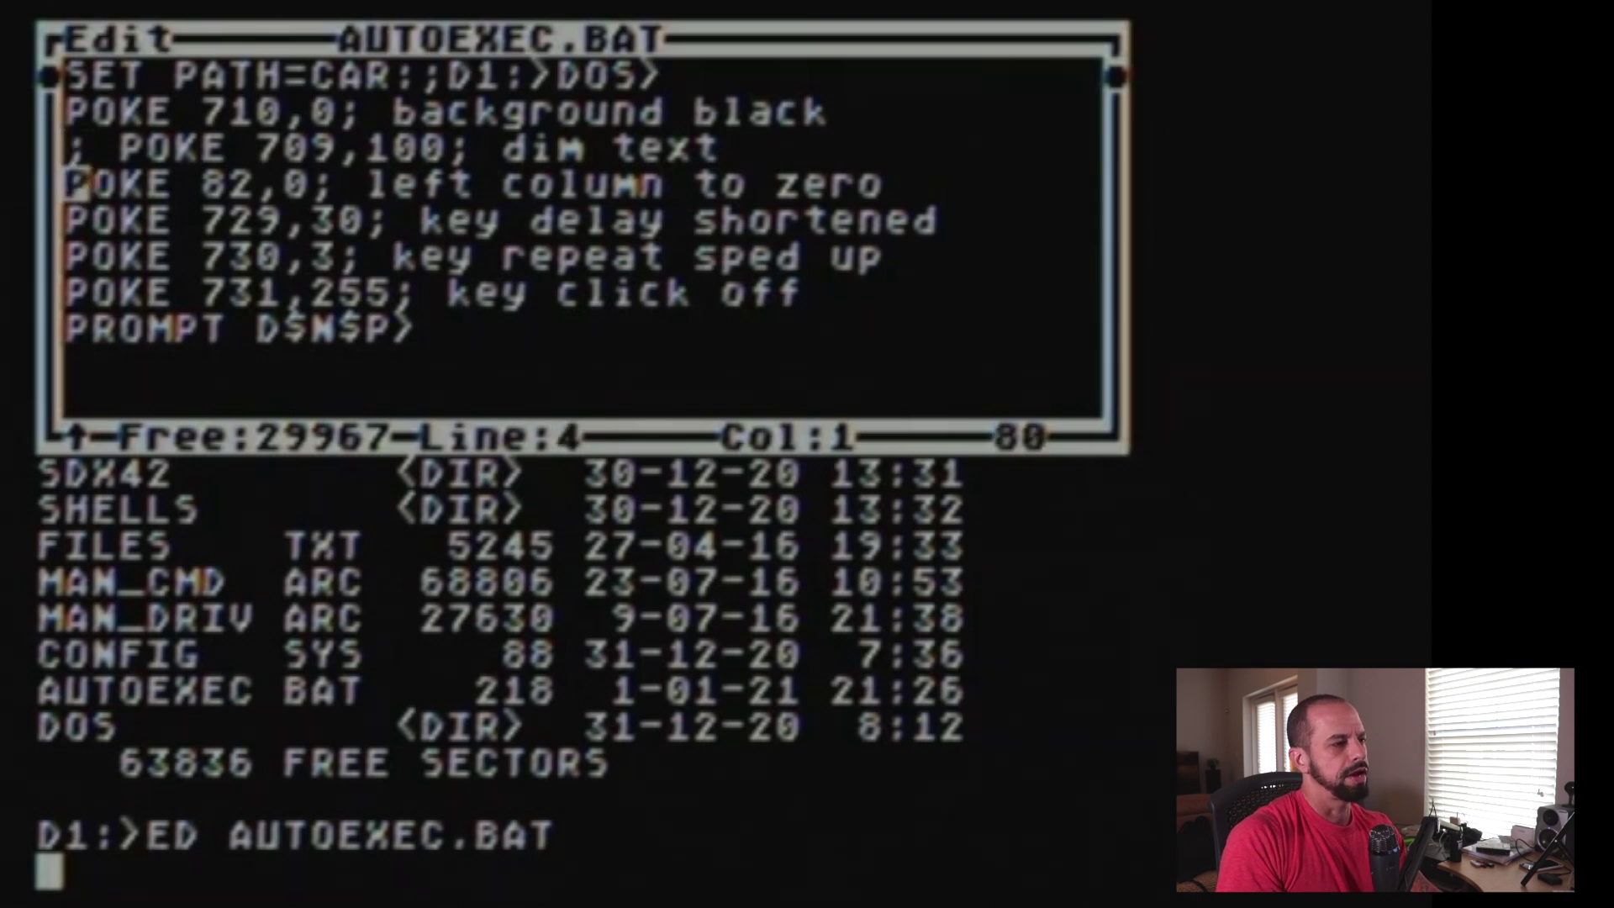
pyautogui.press('Right')
pyautogui.press('Right')
pyautogui.press('Right')
pyautogui.press('Right')
pyautogui.press('Right')
pyautogui.press('Right')
pyautogui.press('Right')
pyautogui.press('Right')
pyautogui.press('Right')
pyautogui.press('Right')
pyautogui.press('Right')
pyautogui.press('Right')
pyautogui.press('Right')
pyautogui.press('Right')
pyautogui.press('Right')
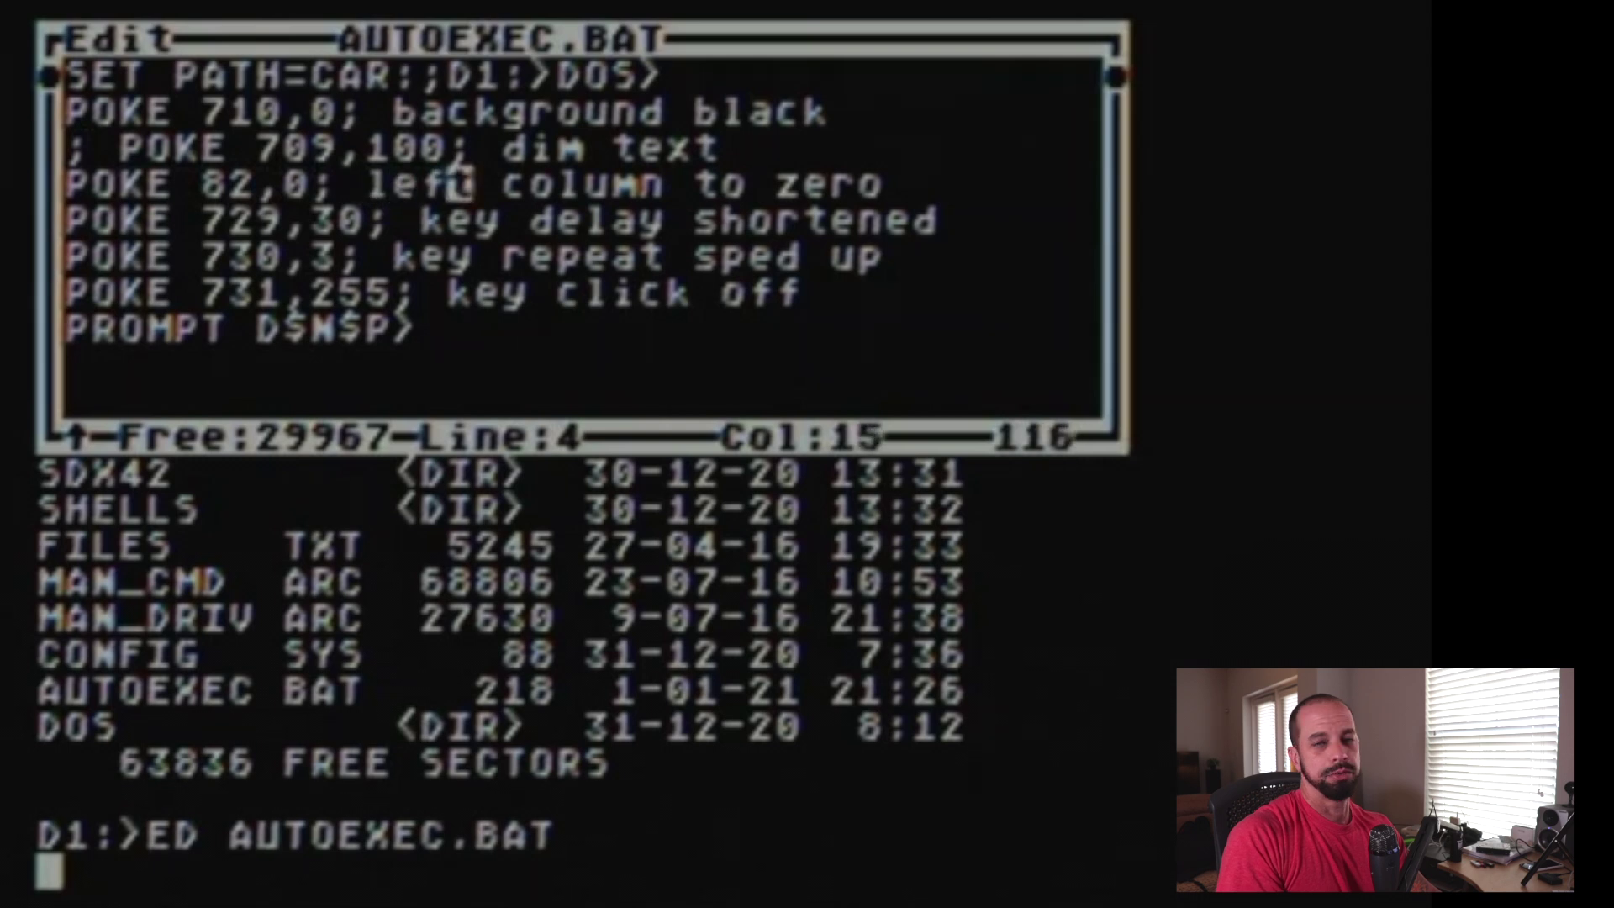
pyautogui.press('Down')
pyautogui.press('Left')
pyautogui.press('Left')
pyautogui.press('Left')
pyautogui.press('Left')
pyautogui.press('Left')
pyautogui.press('Left')
pyautogui.press('Left')
pyautogui.press('Left')
pyautogui.press('Left')
pyautogui.press('Left')
pyautogui.press('Left')
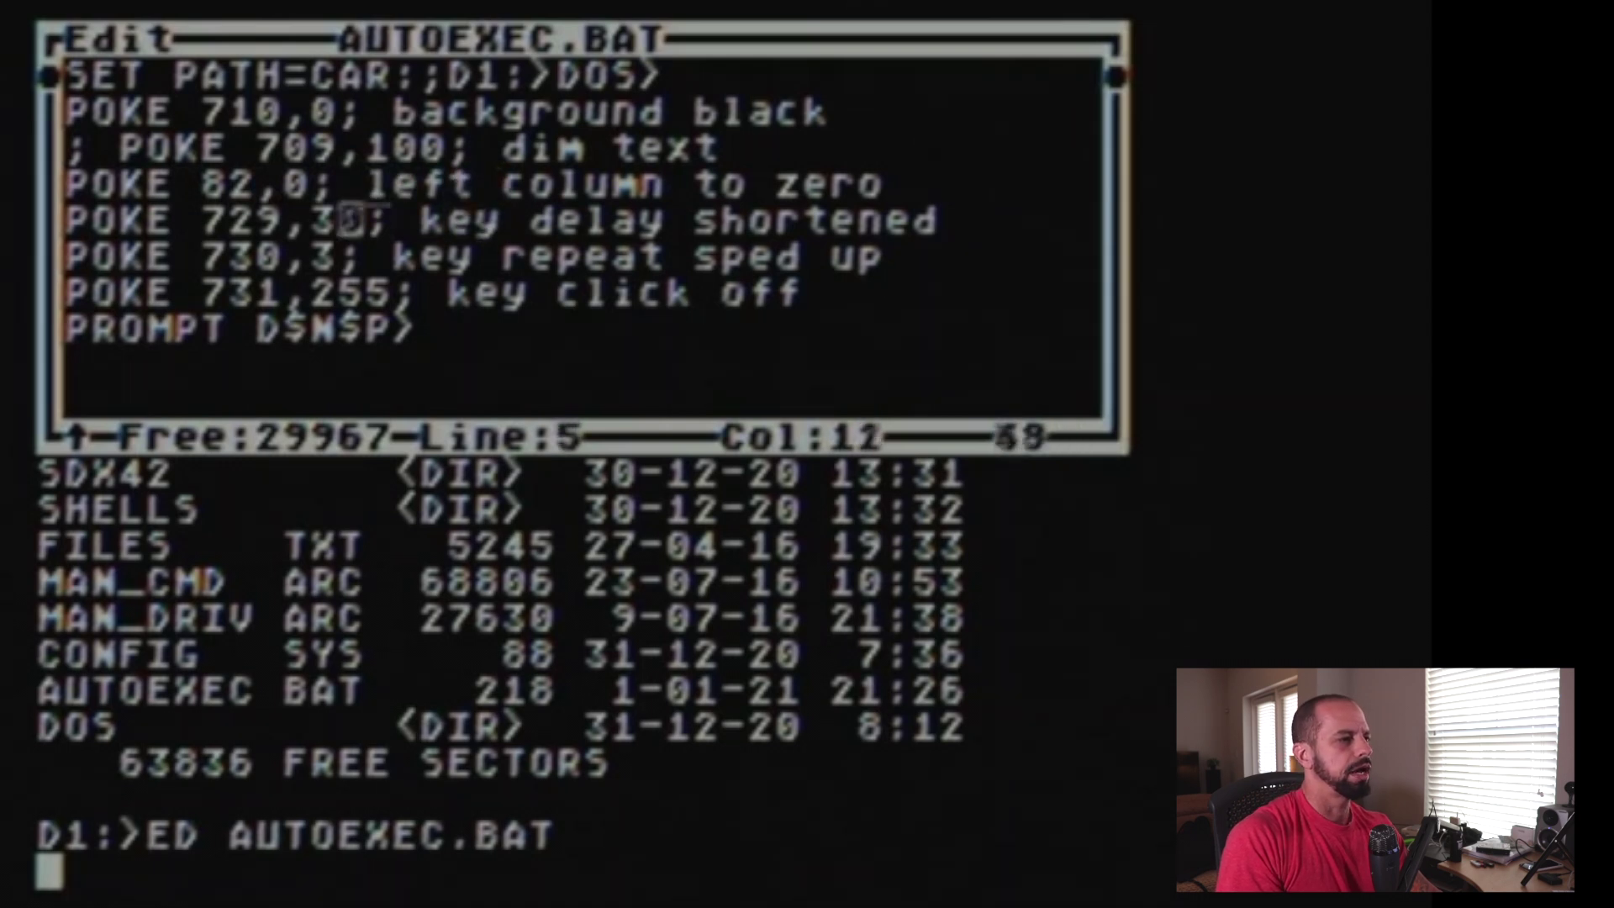
pyautogui.press('Right')
pyautogui.press('Right')
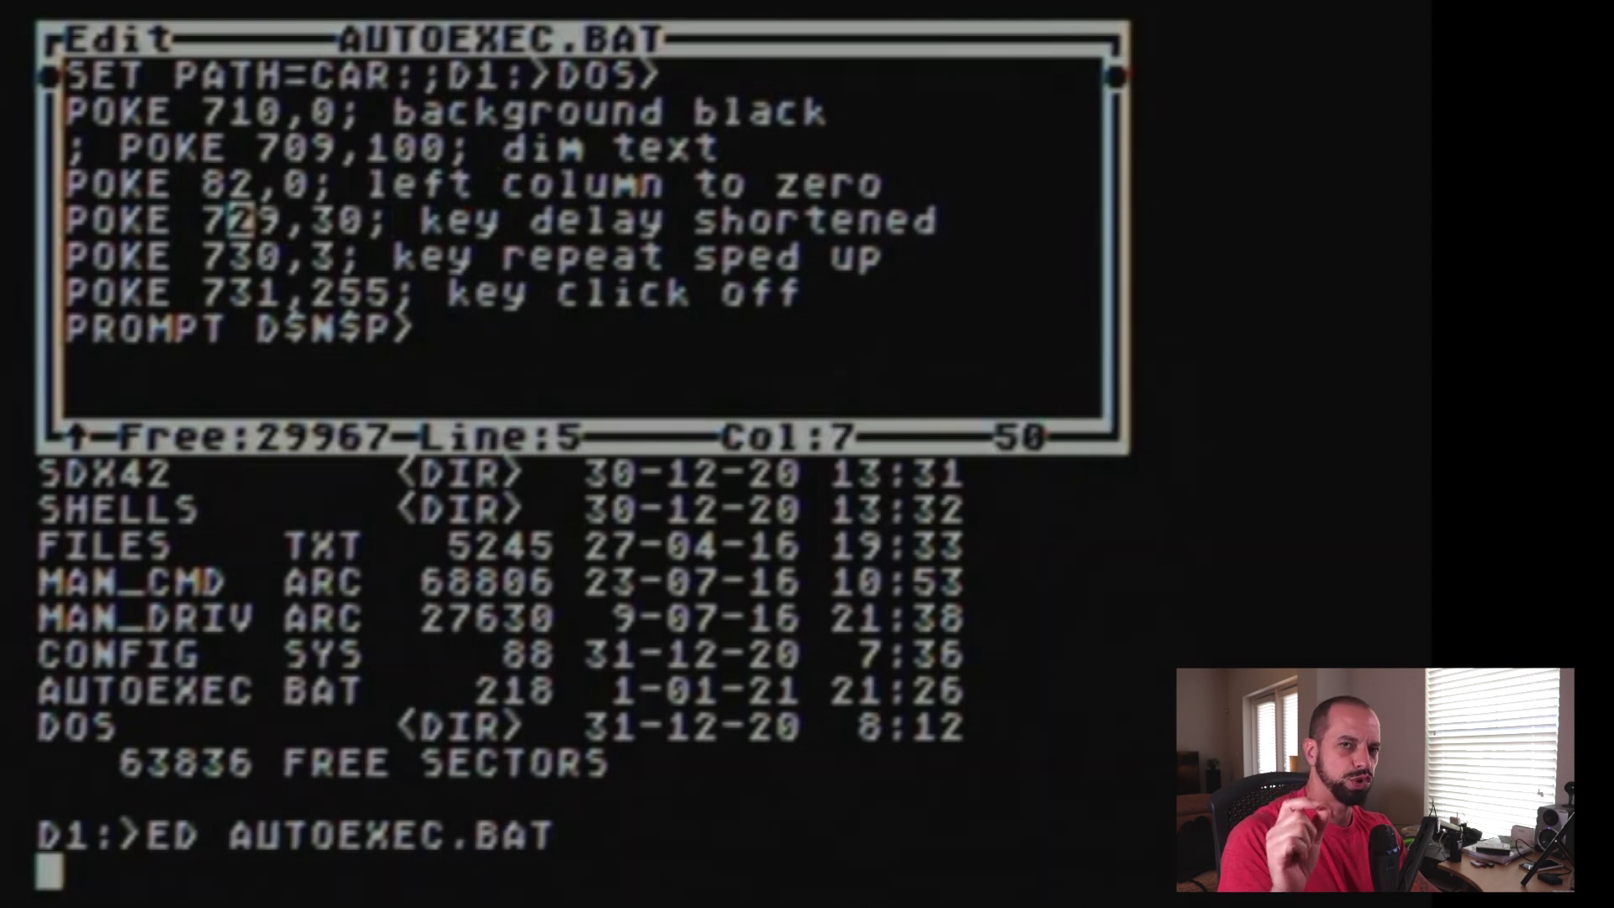
pyautogui.press('Left')
pyautogui.press('Left')
pyautogui.press('Left')
pyautogui.press('Left')
pyautogui.press('Left')
pyautogui.press('Left')
pyautogui.press('Left')
pyautogui.press('Right')
pyautogui.press('Right')
pyautogui.press('Right')
pyautogui.press('Right')
pyautogui.press('Right')
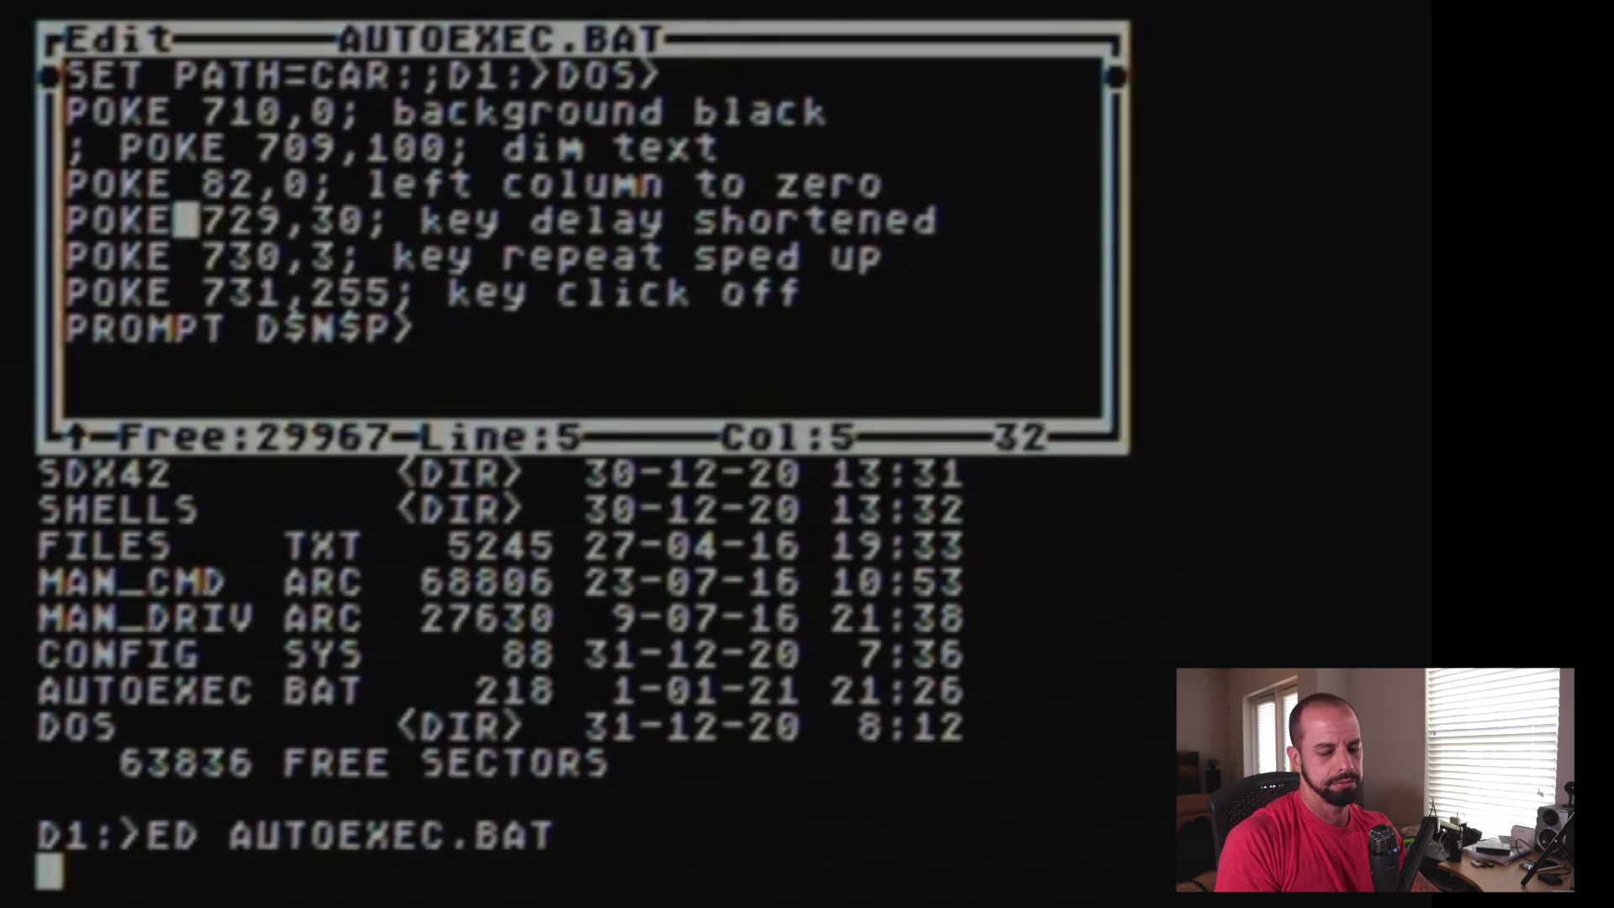
pyautogui.press('Down')
pyautogui.press('Left')
pyautogui.press('Left')
pyautogui.press('Right')
pyautogui.press('Right')
pyautogui.press('Right')
pyautogui.press('Right')
pyautogui.press('Right')
pyautogui.press('Right')
pyautogui.press('Right')
pyautogui.press('Right')
pyautogui.press('Right')
pyautogui.press('Right')
pyautogui.press('Right')
pyautogui.press('Right')
pyautogui.press('Right')
pyautogui.press('Right')
pyautogui.press('Right')
pyautogui.press('Right')
pyautogui.press('Right')
pyautogui.press('Right')
pyautogui.press('Right')
pyautogui.press('Right')
pyautogui.press('Right')
pyautogui.press('Right')
pyautogui.press('Right')
pyautogui.press('Right')
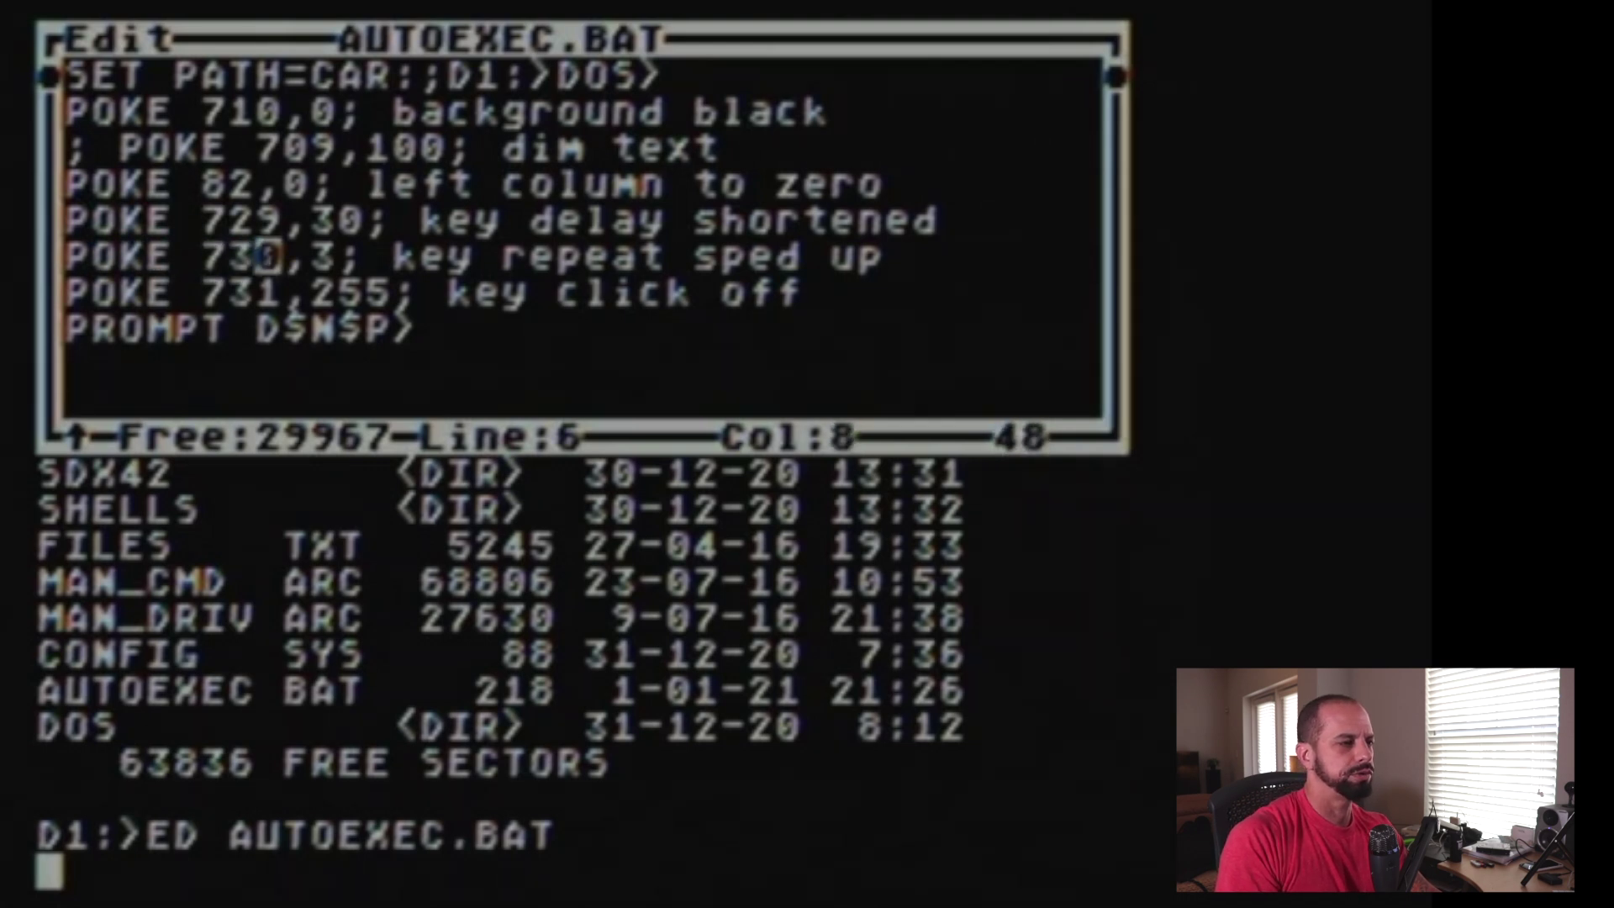
pyautogui.press('Left')
pyautogui.press('Left')
pyautogui.press('Left')
pyautogui.press('Left')
pyautogui.press('Left')
pyautogui.press('Left')
pyautogui.press('Left')
pyautogui.press('Left')
pyautogui.press('Left')
pyautogui.press('Left')
pyautogui.press('Left')
pyautogui.press('Left')
pyautogui.press('Left')
pyautogui.press('Left')
pyautogui.press('Left')
pyautogui.press('Left')
pyautogui.press('Left')
pyautogui.press('Left')
pyautogui.press('Left')
pyautogui.press('Left')
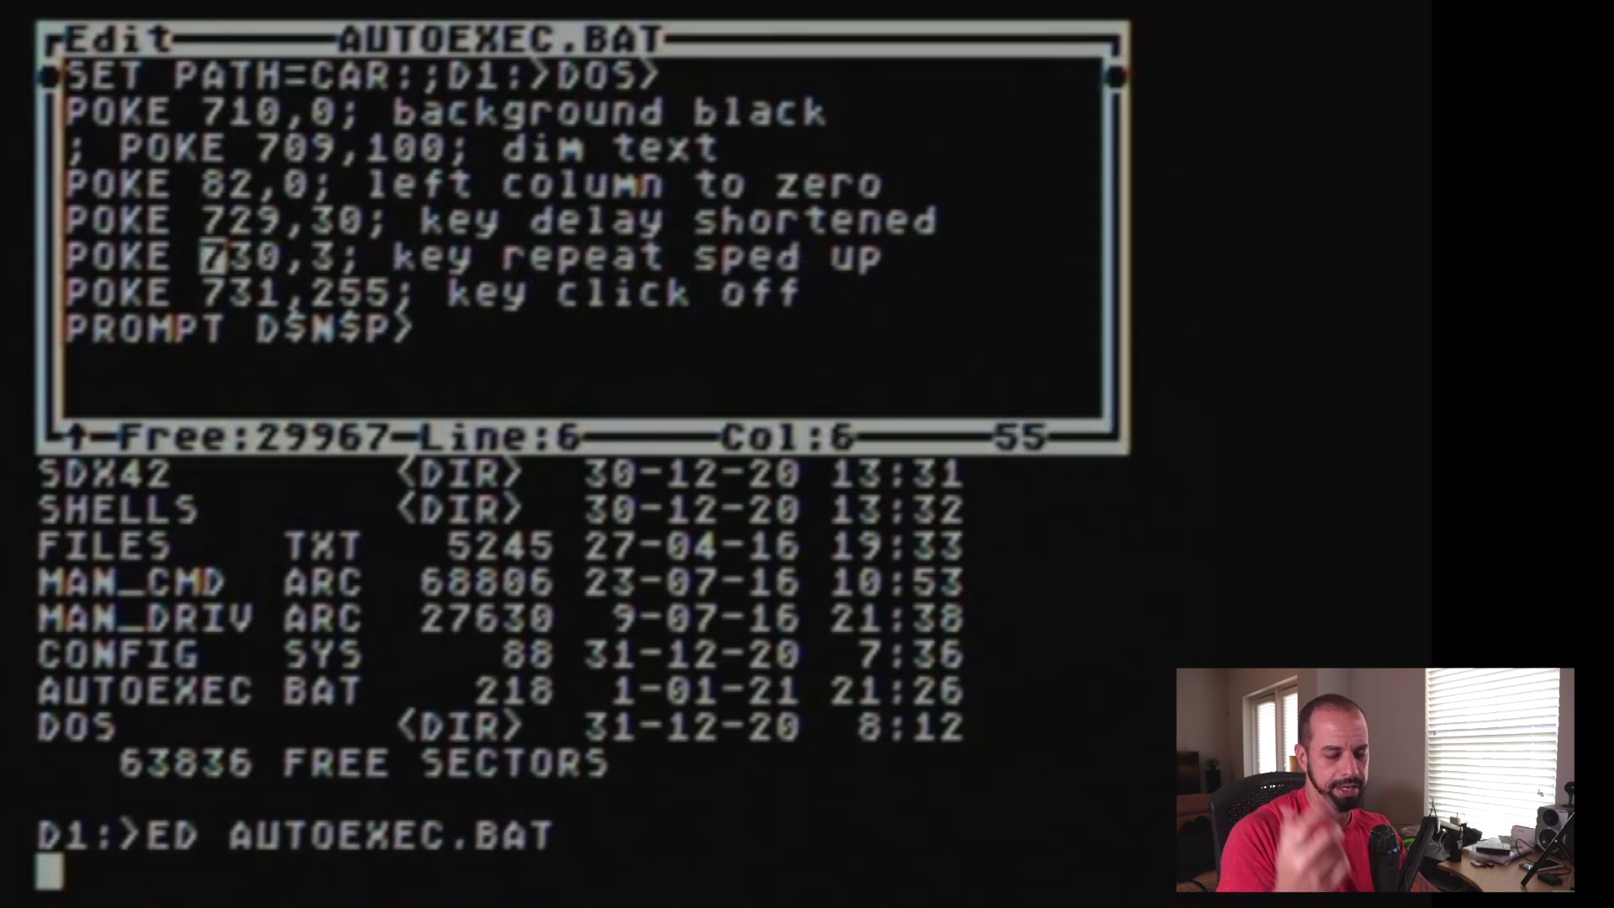
pyautogui.press('Left')
pyautogui.press('Left')
pyautogui.press('Left')
pyautogui.press('Left')
pyautogui.press('Left')
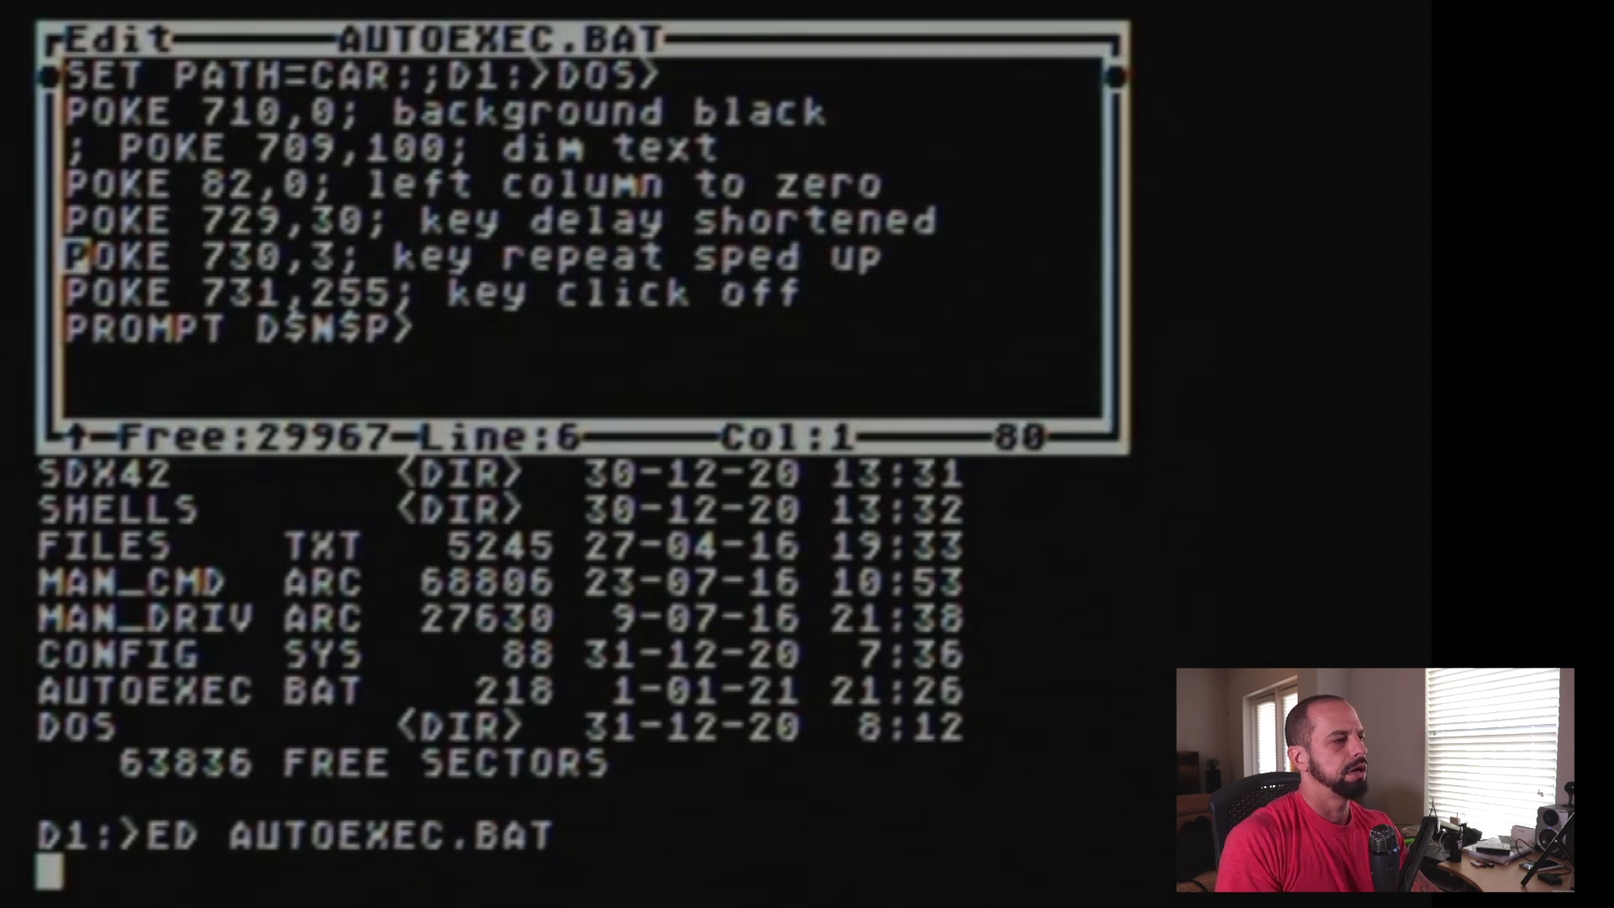
pyautogui.press('Down')
pyautogui.press('Right')
pyautogui.press('Right')
pyautogui.press('Right')
pyautogui.press('Right')
pyautogui.press('Right')
pyautogui.press('Right')
pyautogui.press('Right')
pyautogui.press('Right')
pyautogui.press('Right')
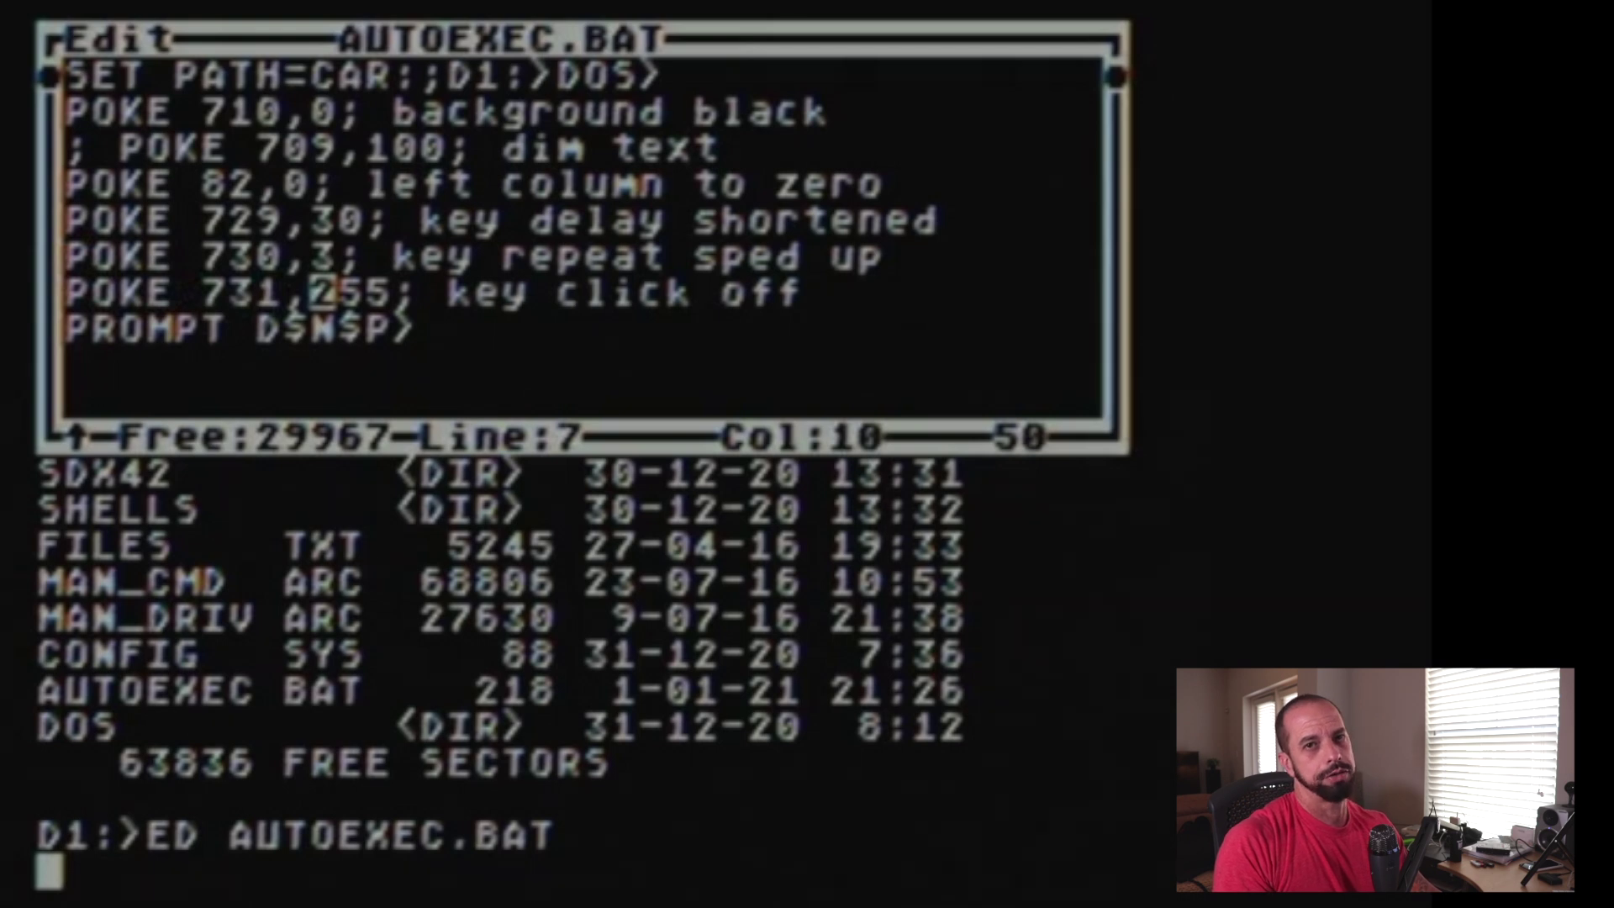
# - Step through the PROMPT line's prompt codes, then close the editor back to the D1: prompt
pyautogui.press('Down')
pyautogui.press('Left')
pyautogui.press('Left')
pyautogui.press('Left')
pyautogui.press('Left')
pyautogui.press('Left')
pyautogui.press('Left')
pyautogui.press('Left')
pyautogui.press('Left')
pyautogui.press('Left')
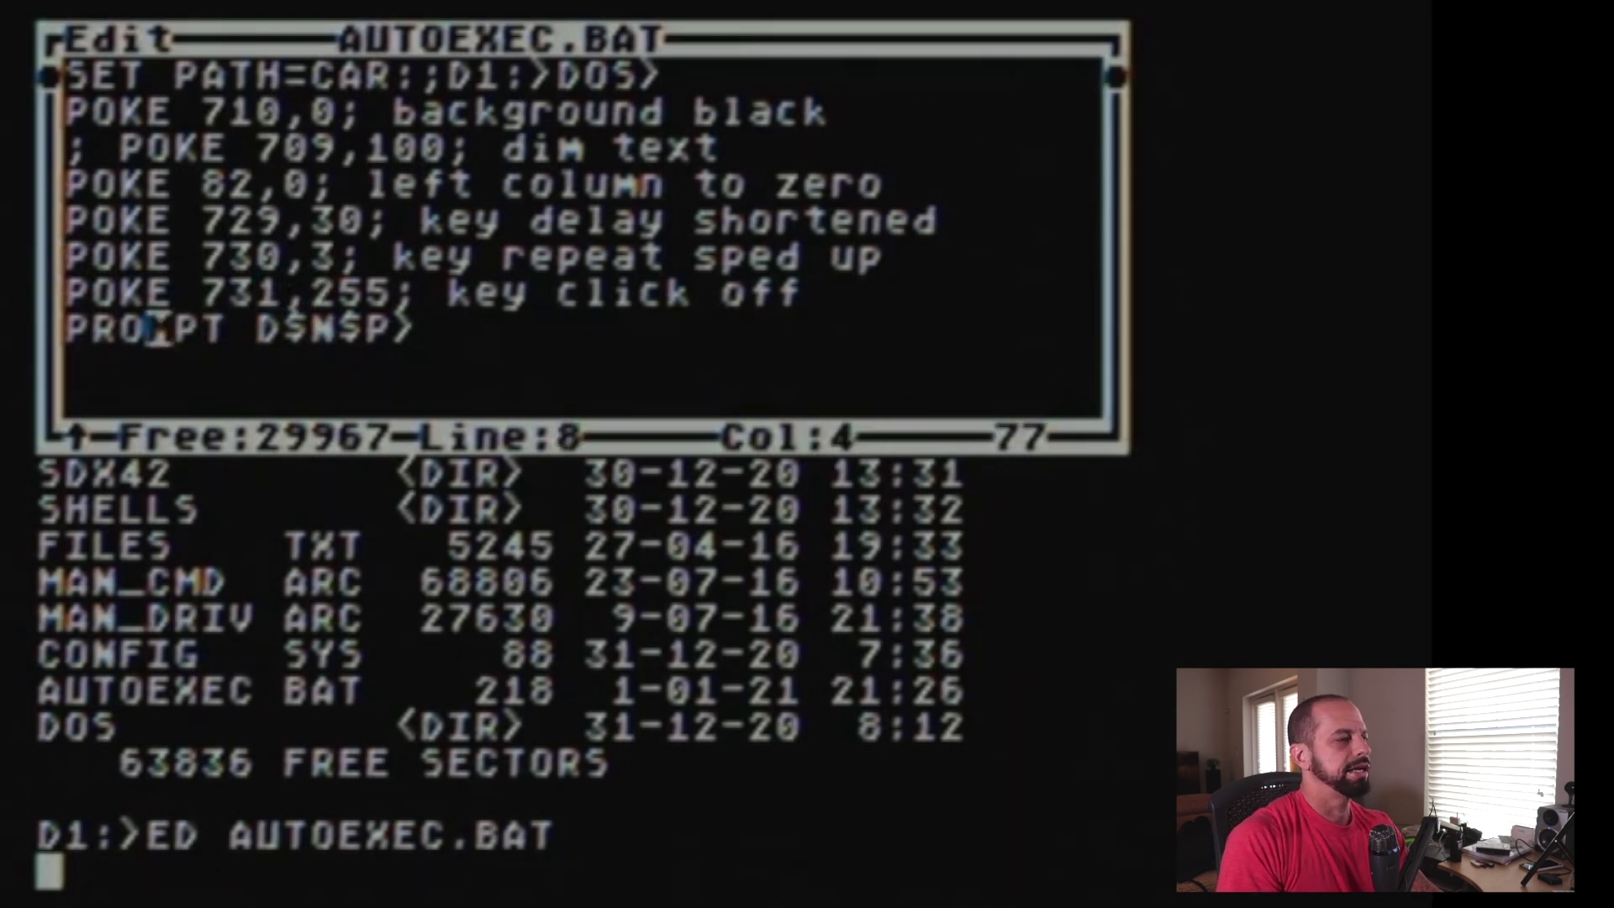
pyautogui.press('Left')
pyautogui.press('Right')
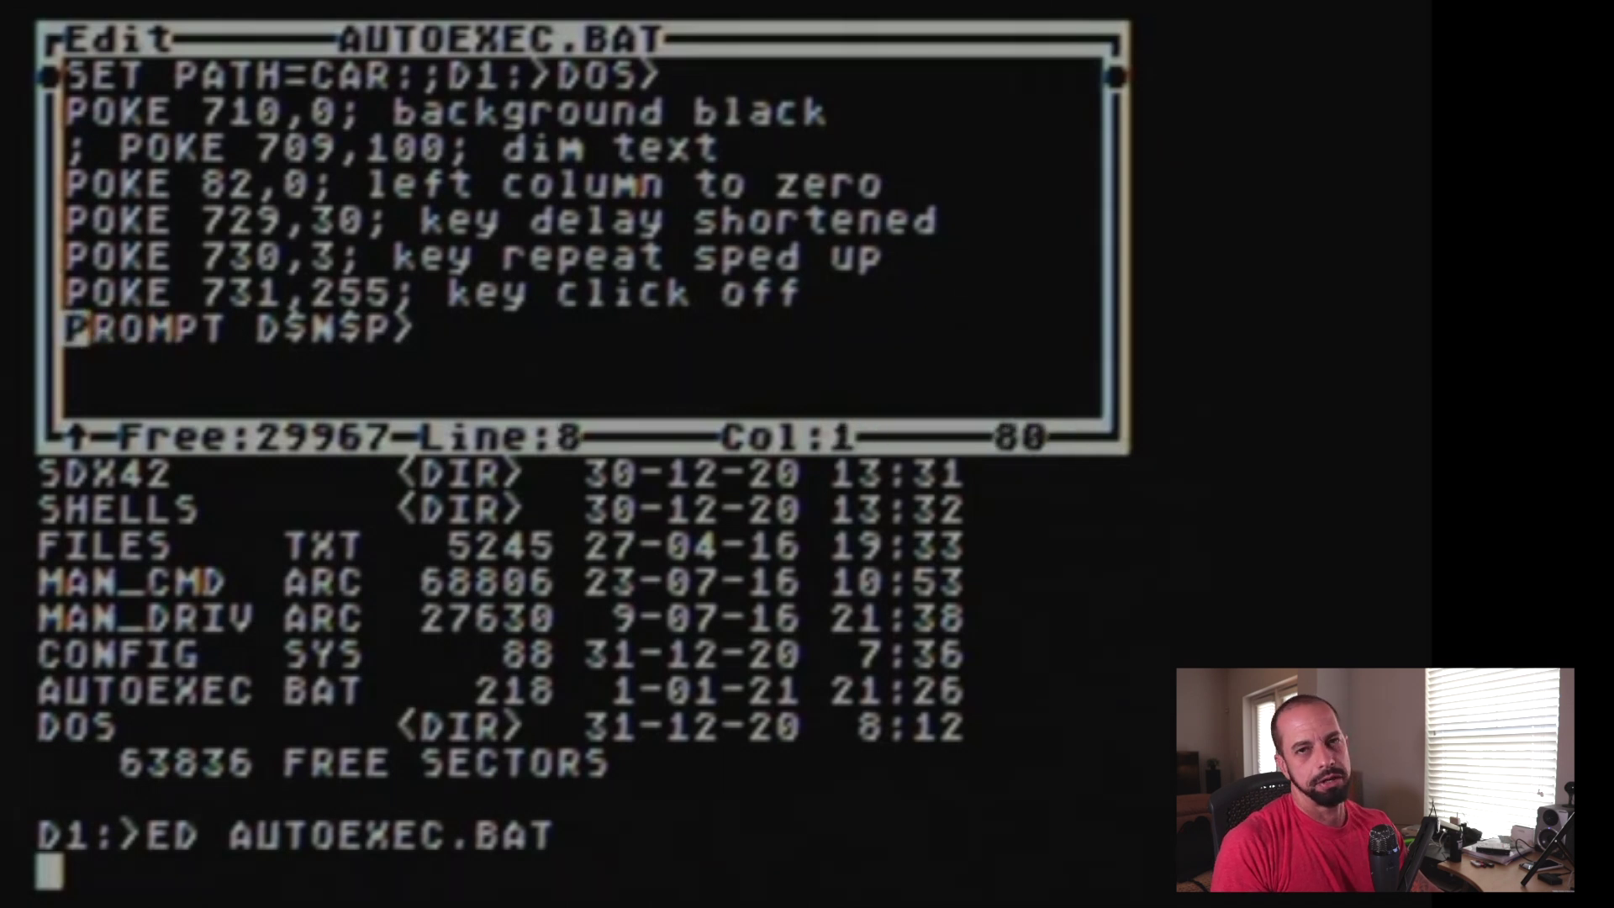
pyautogui.press('Right')
pyautogui.press('Right')
pyautogui.press('Right')
pyautogui.press('Right')
pyautogui.press('Right')
pyautogui.press('Right')
pyautogui.press('Right')
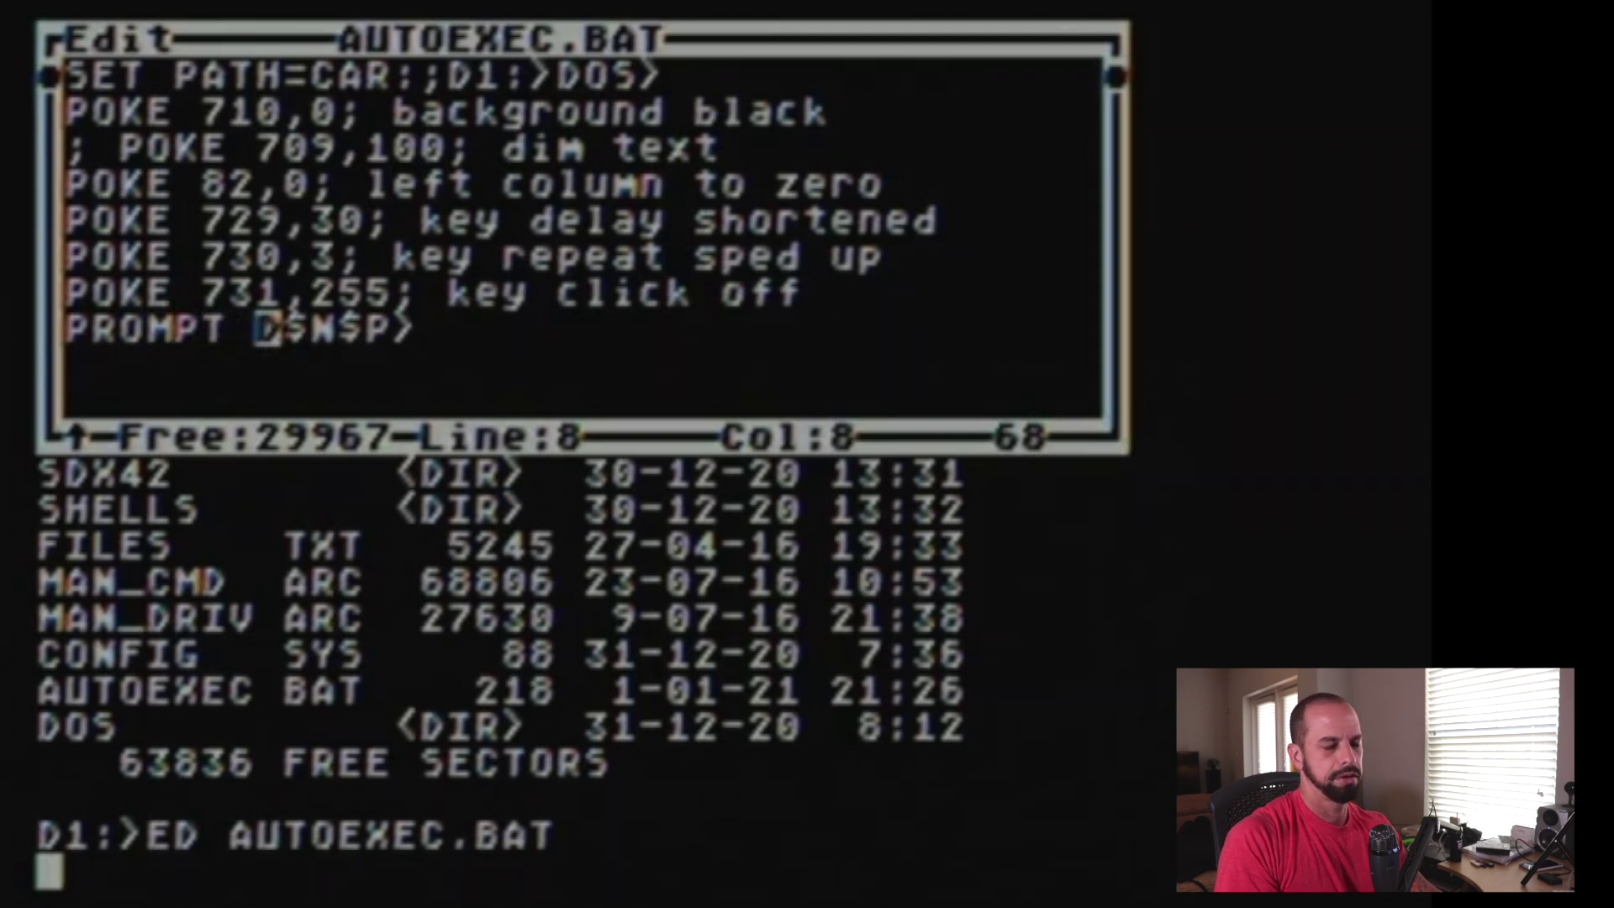
pyautogui.press('Right')
pyautogui.press('Right')
pyautogui.press('Right')
pyautogui.press('Right')
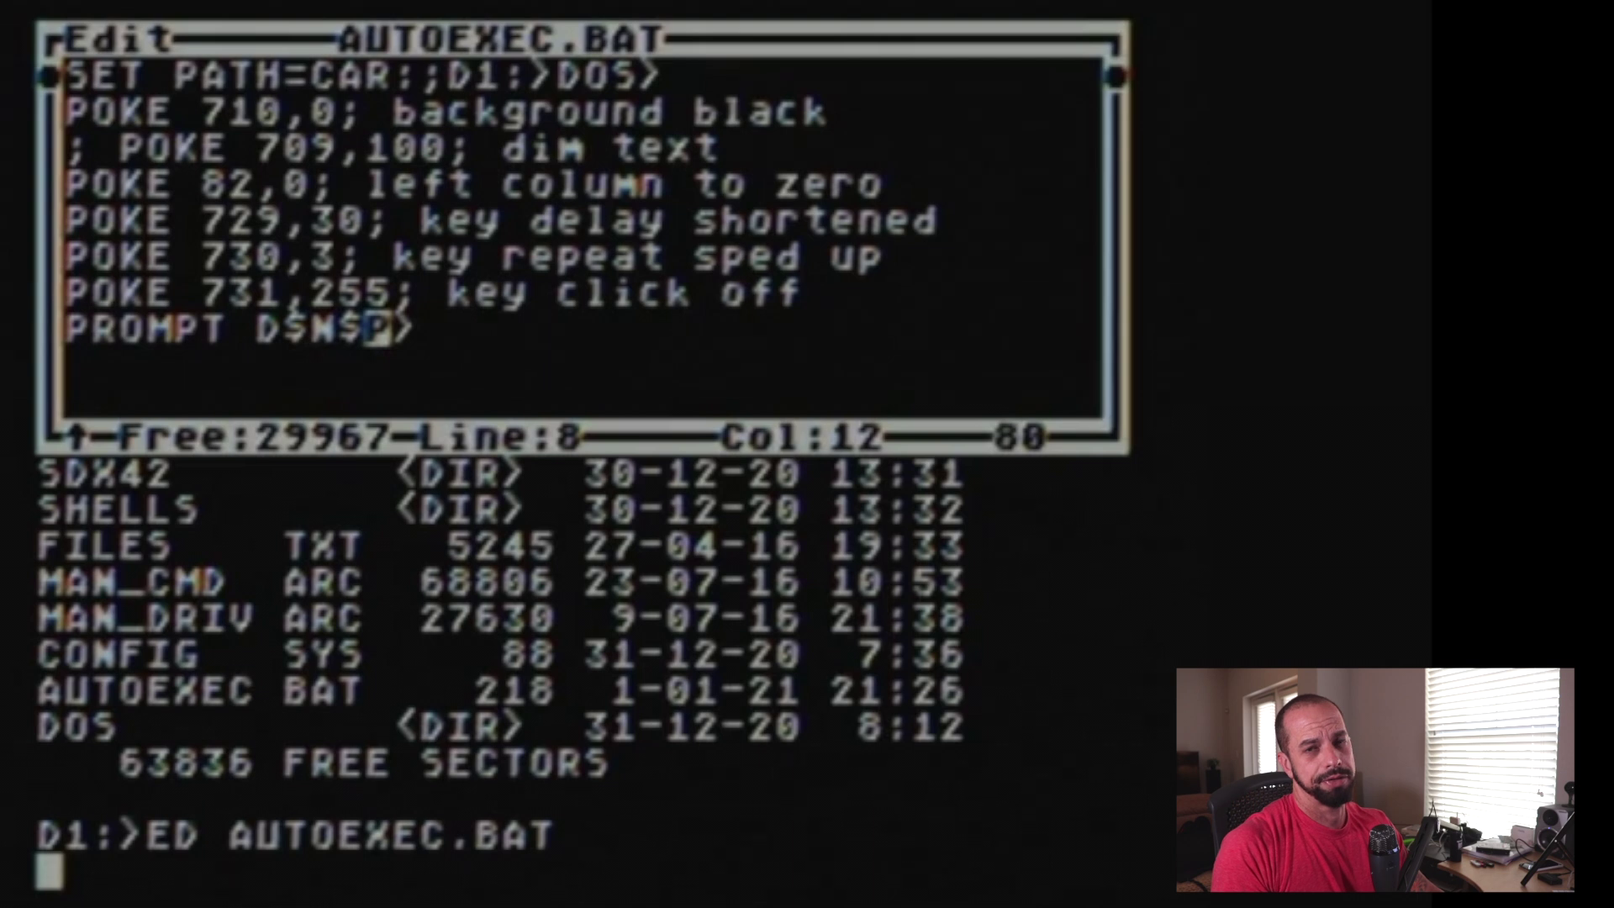
pyautogui.press('Right')
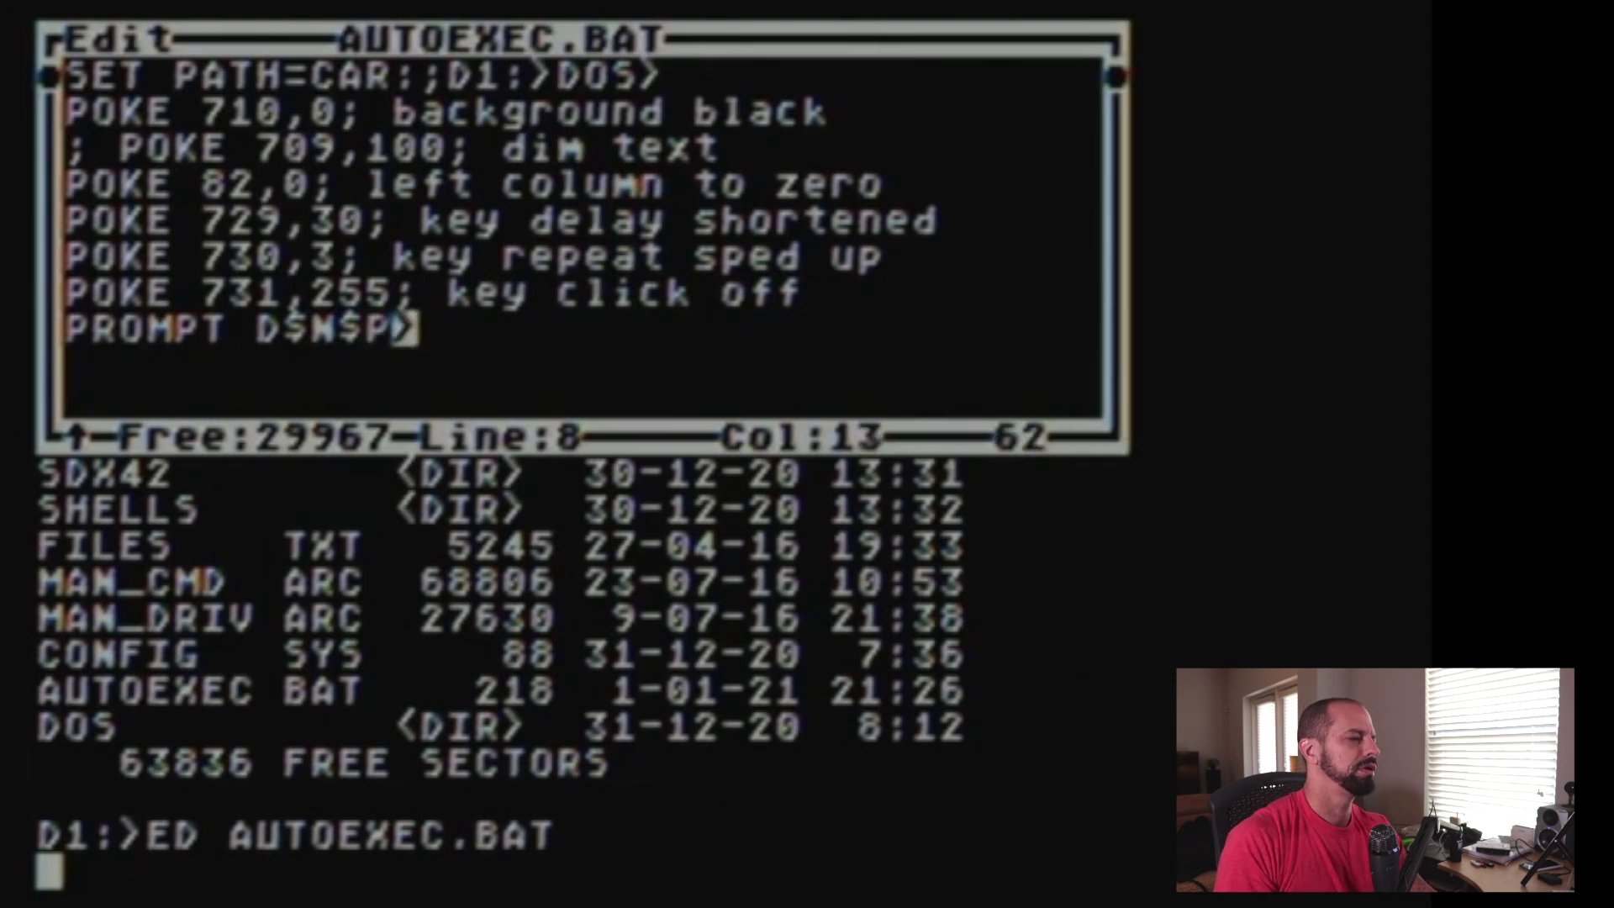
pyautogui.press('Escape')
pyautogui.press('Return')
pyautogui.press('Return')
pyautogui.press('Return')
pyautogui.press('Return')
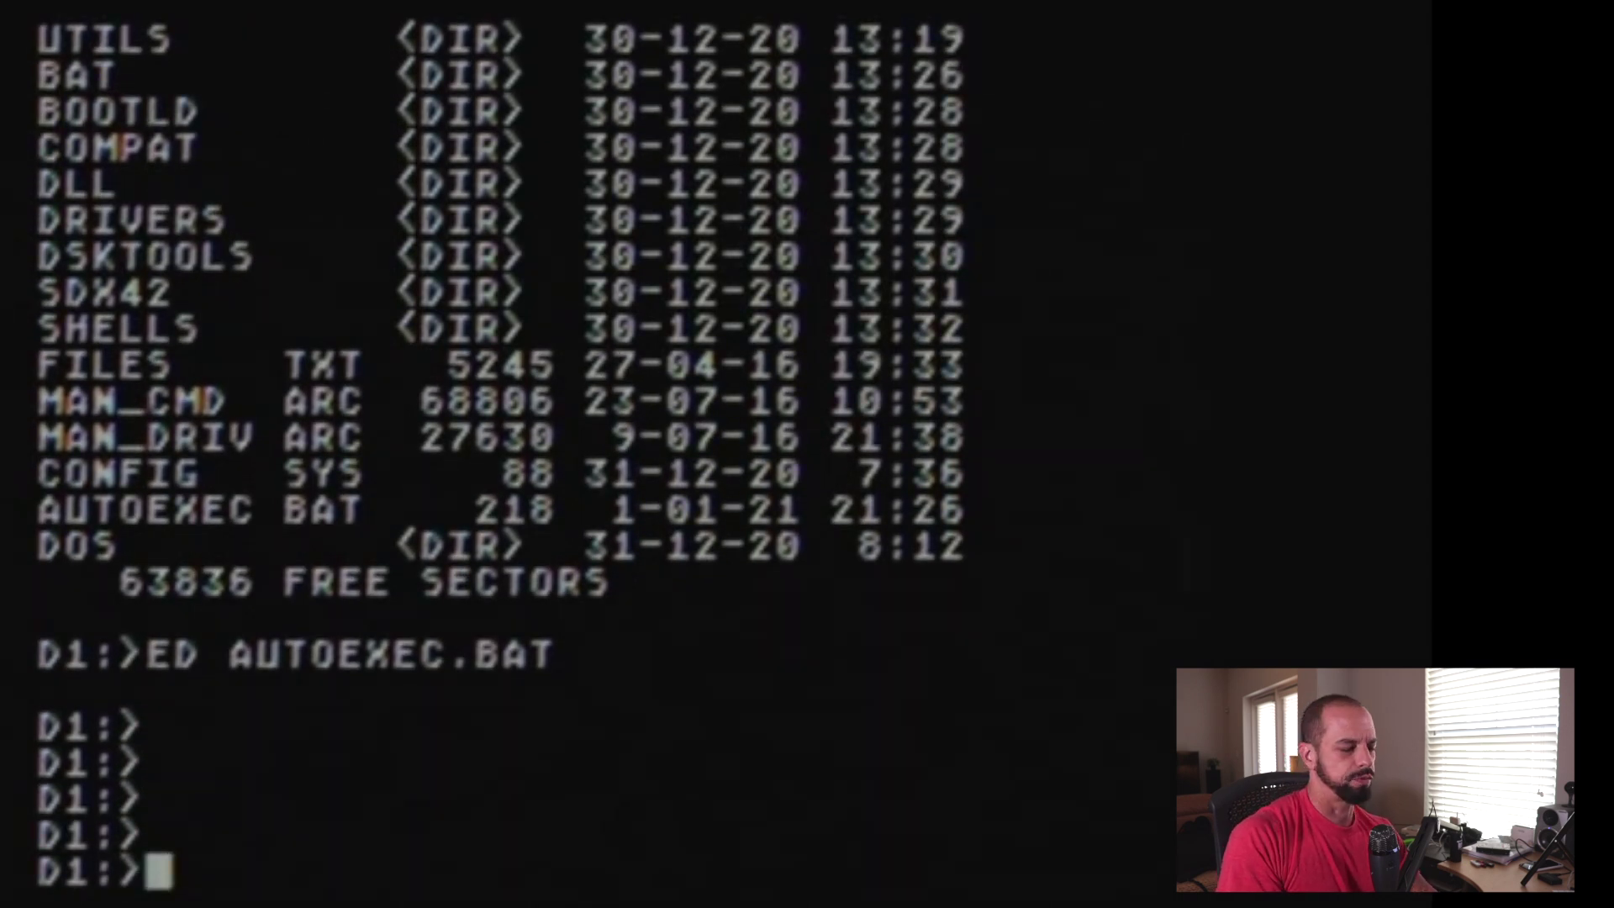
# - List the TOOLKIT root directory, enter UTILS with CD UTILS, then return with CD ..
pyautogui.write('DIR')
pyautogui.press('Return')
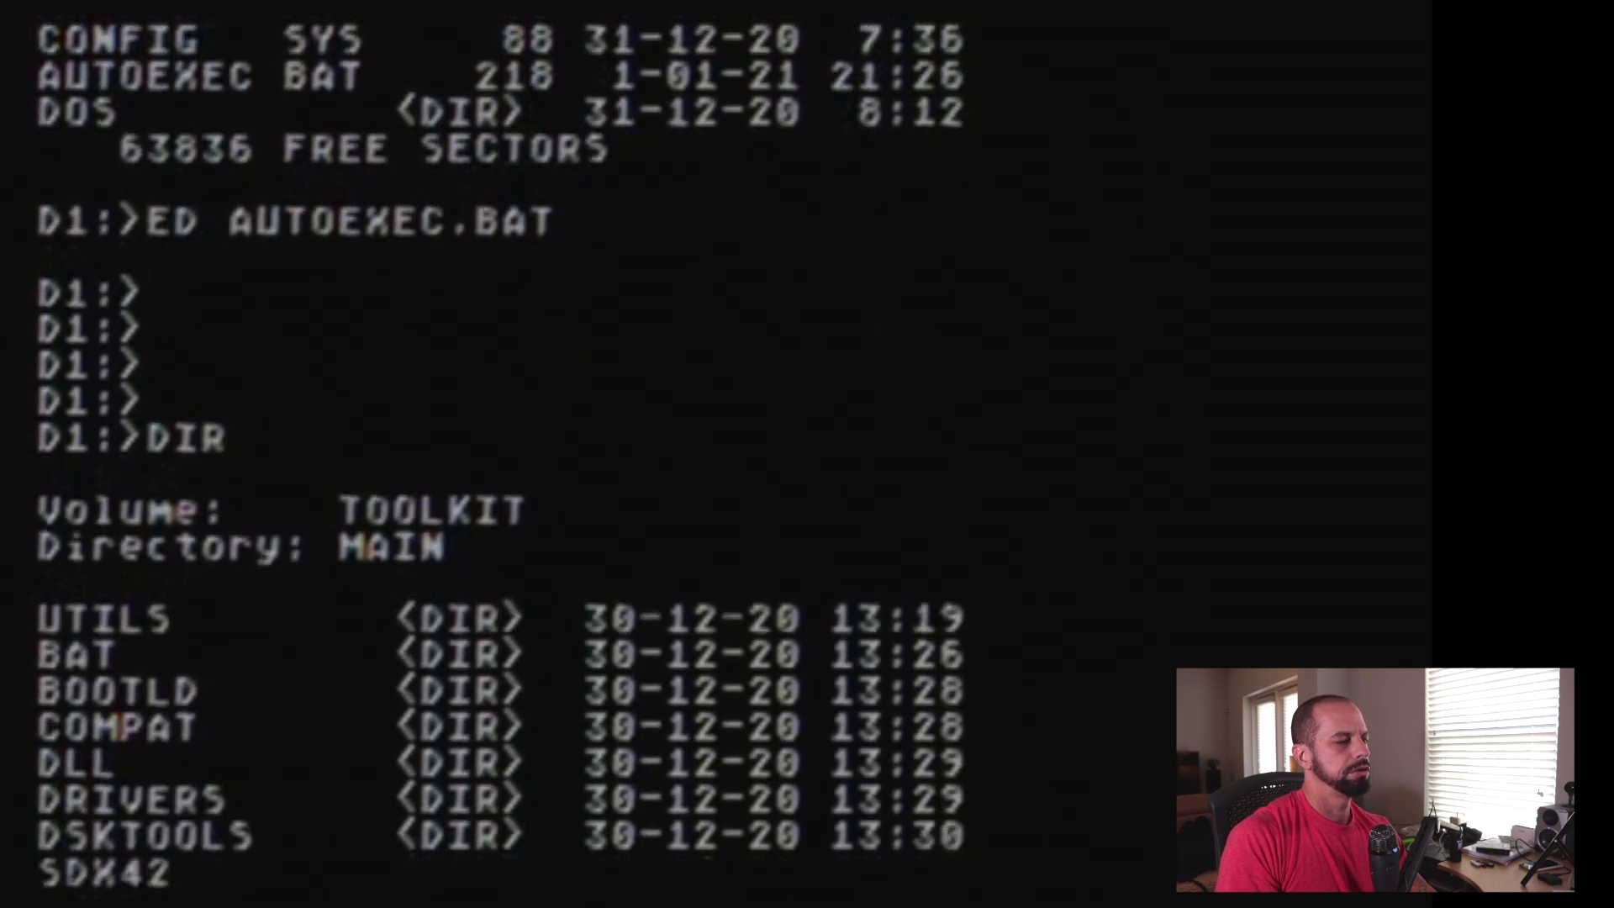
pyautogui.write('CD UTILS')
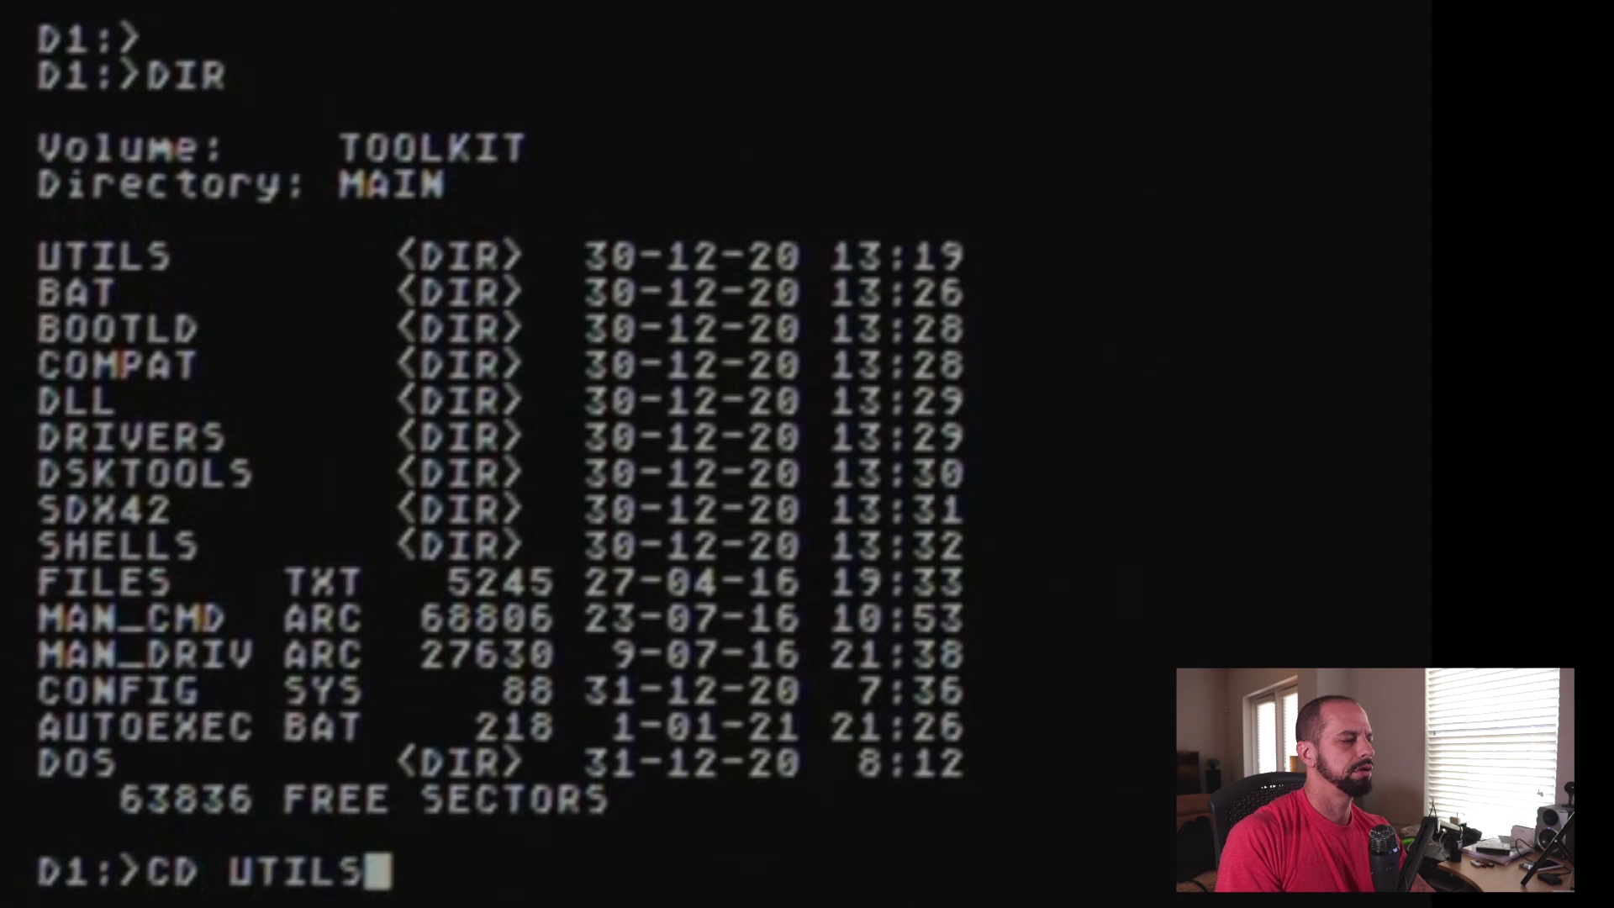
pyautogui.press('Return')
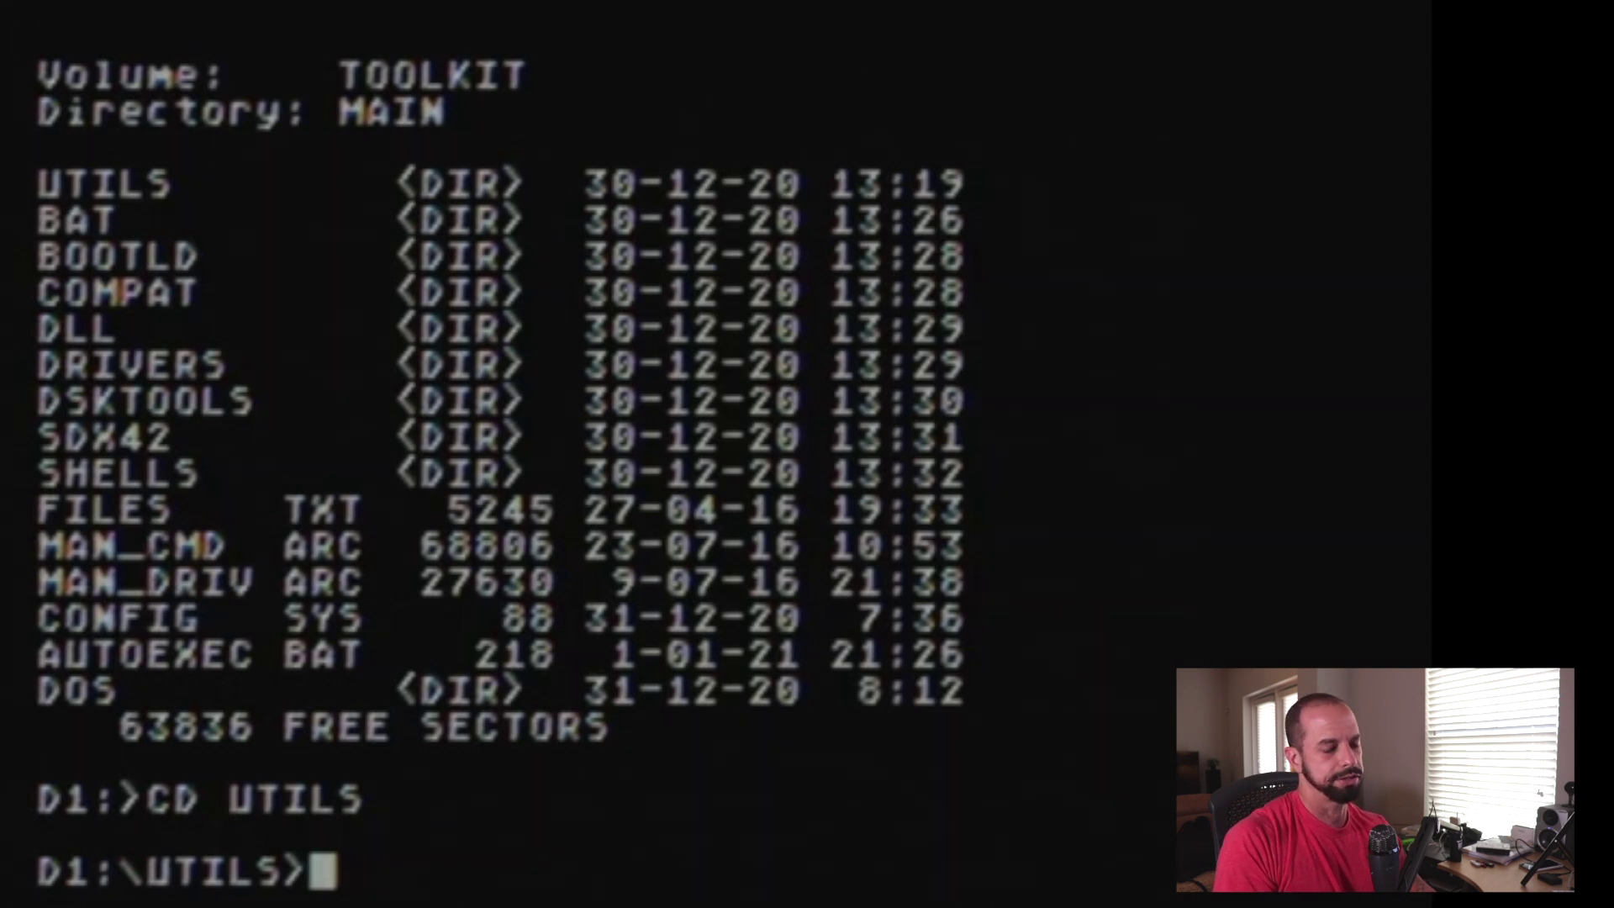
pyautogui.write('CD ..')
pyautogui.press('Return')
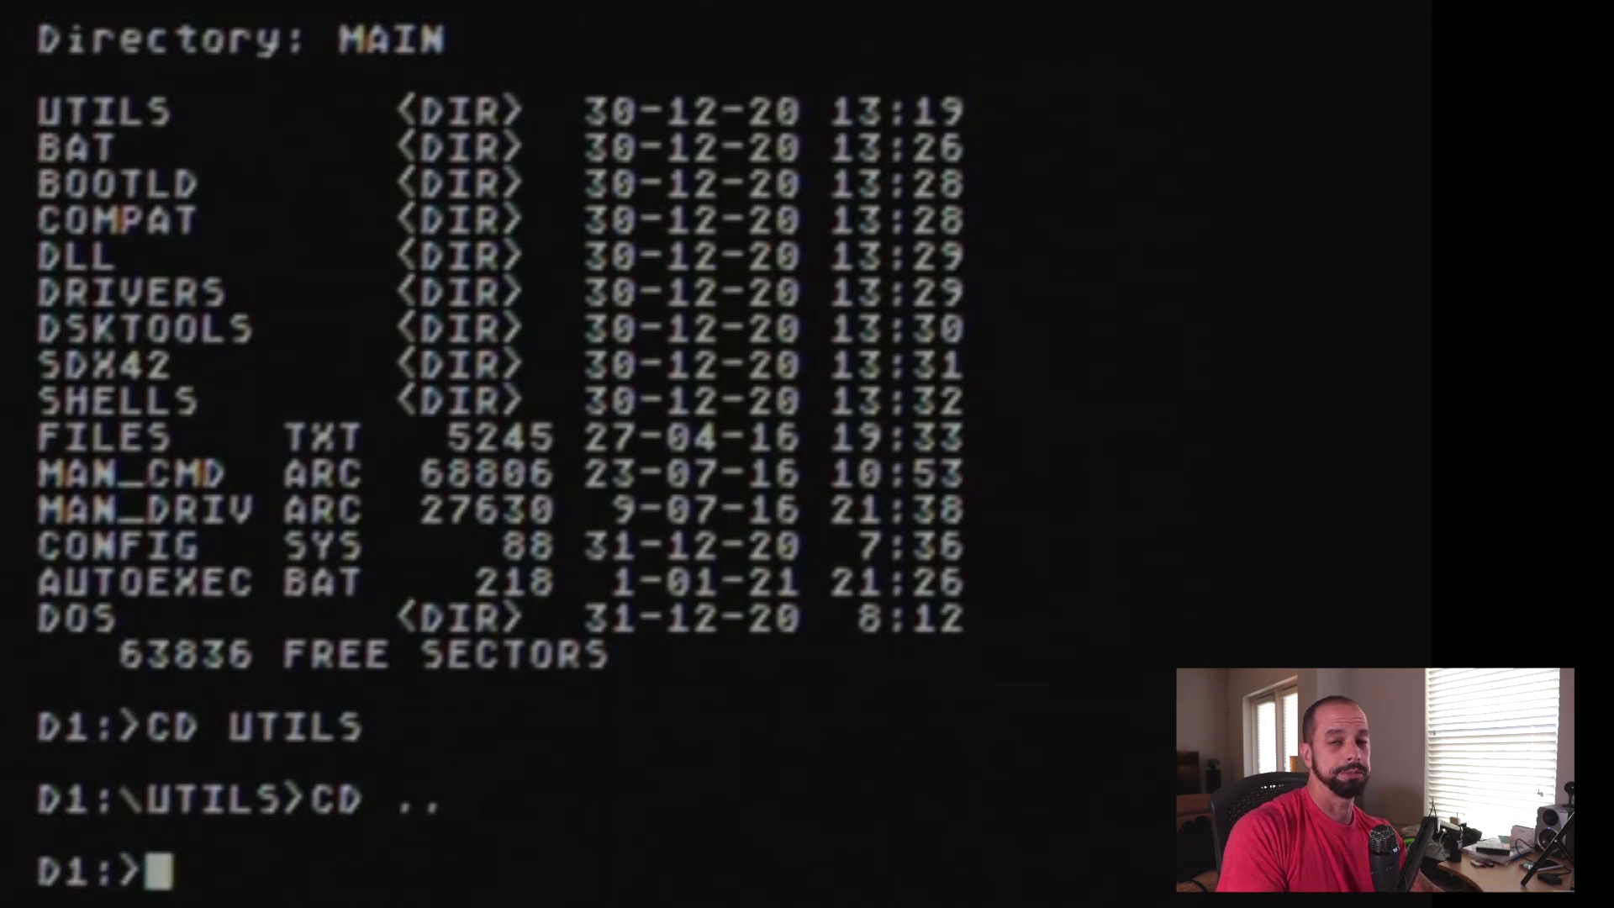
# - Start the MAC/65 cartridge with CAR and load D2:DLI2.ASM
pyautogui.write('CAR')
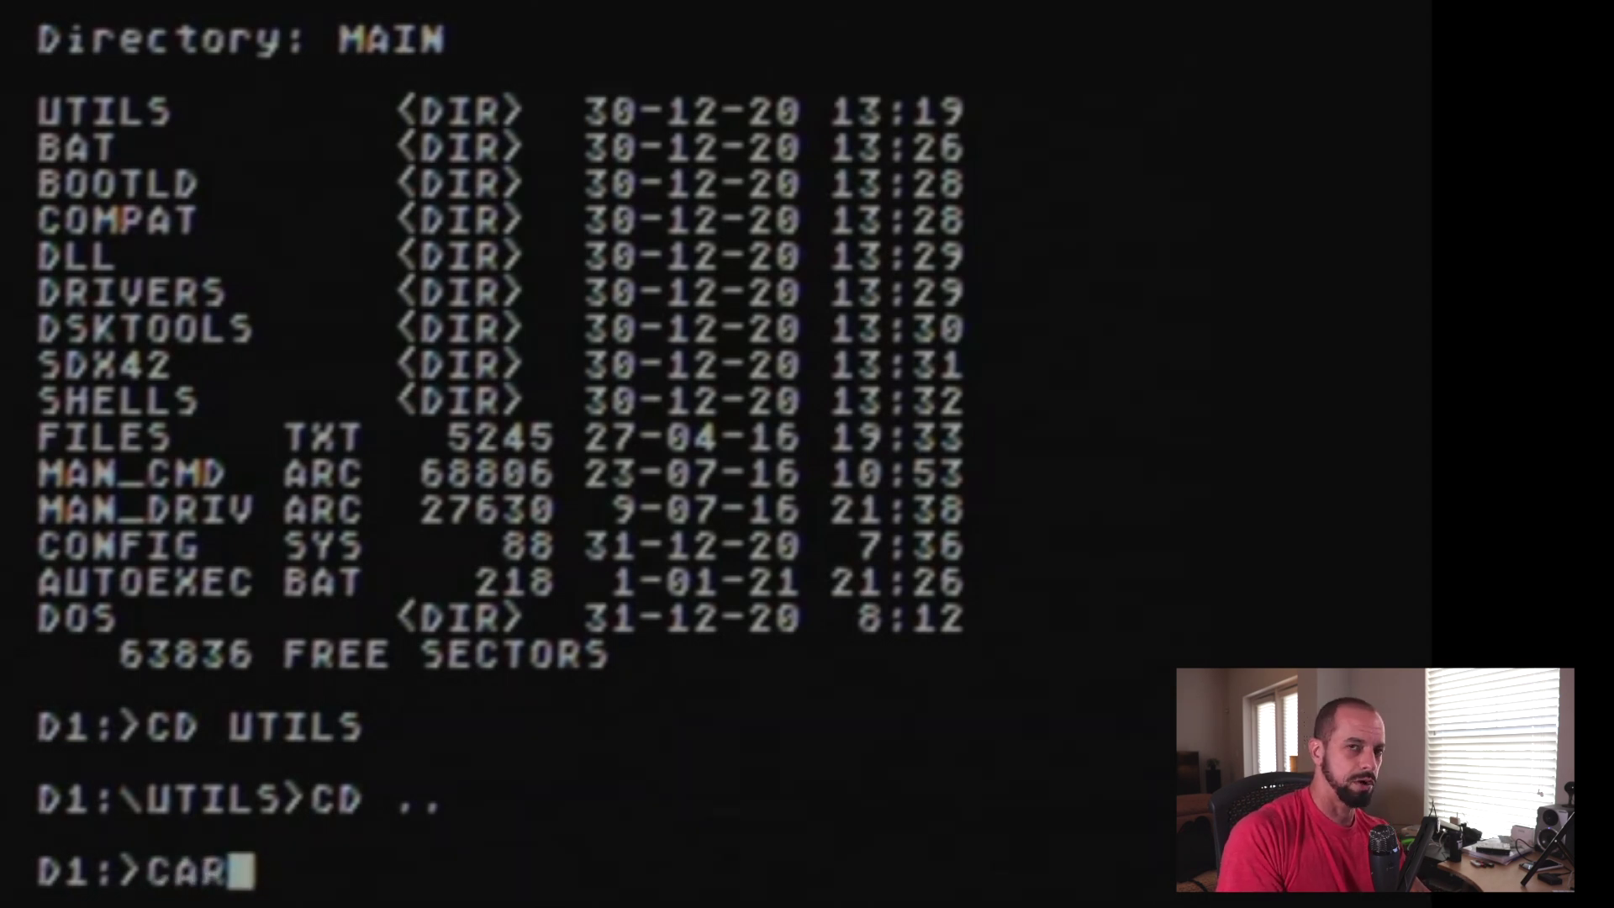
pyautogui.press('Return')
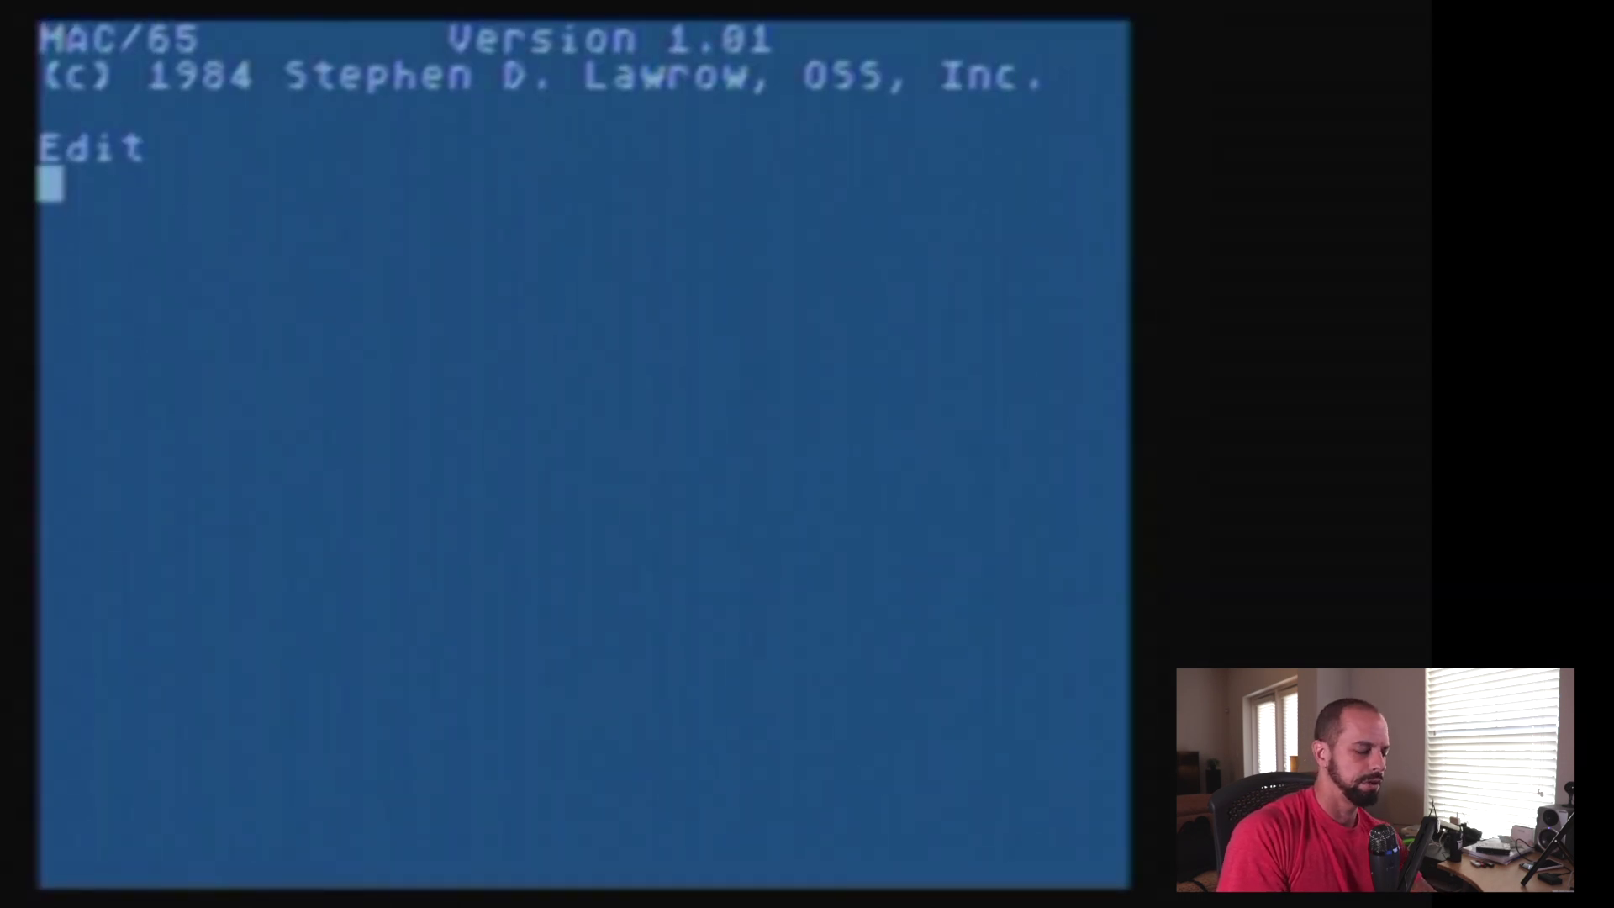
pyautogui.write('ENTER #D2:DLI2.ASM')
pyautogui.press('Return')
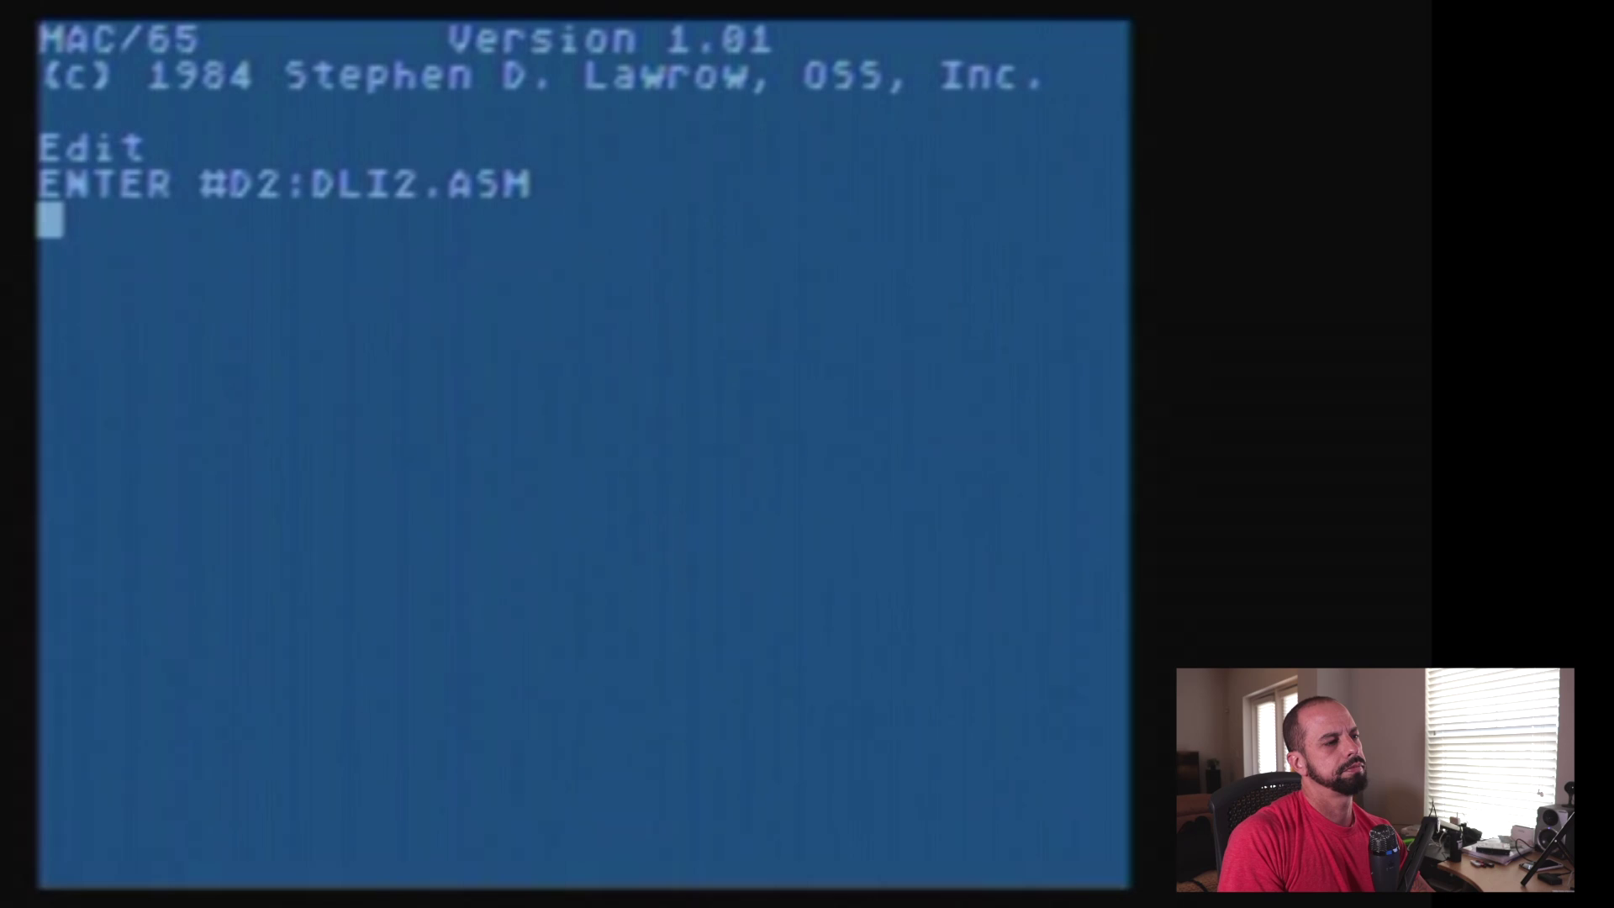
# - Assemble the source with 0 errors (27189 bytes free) and launch the DDT debugger
pyautogui.write('ASM')
pyautogui.press('Return')
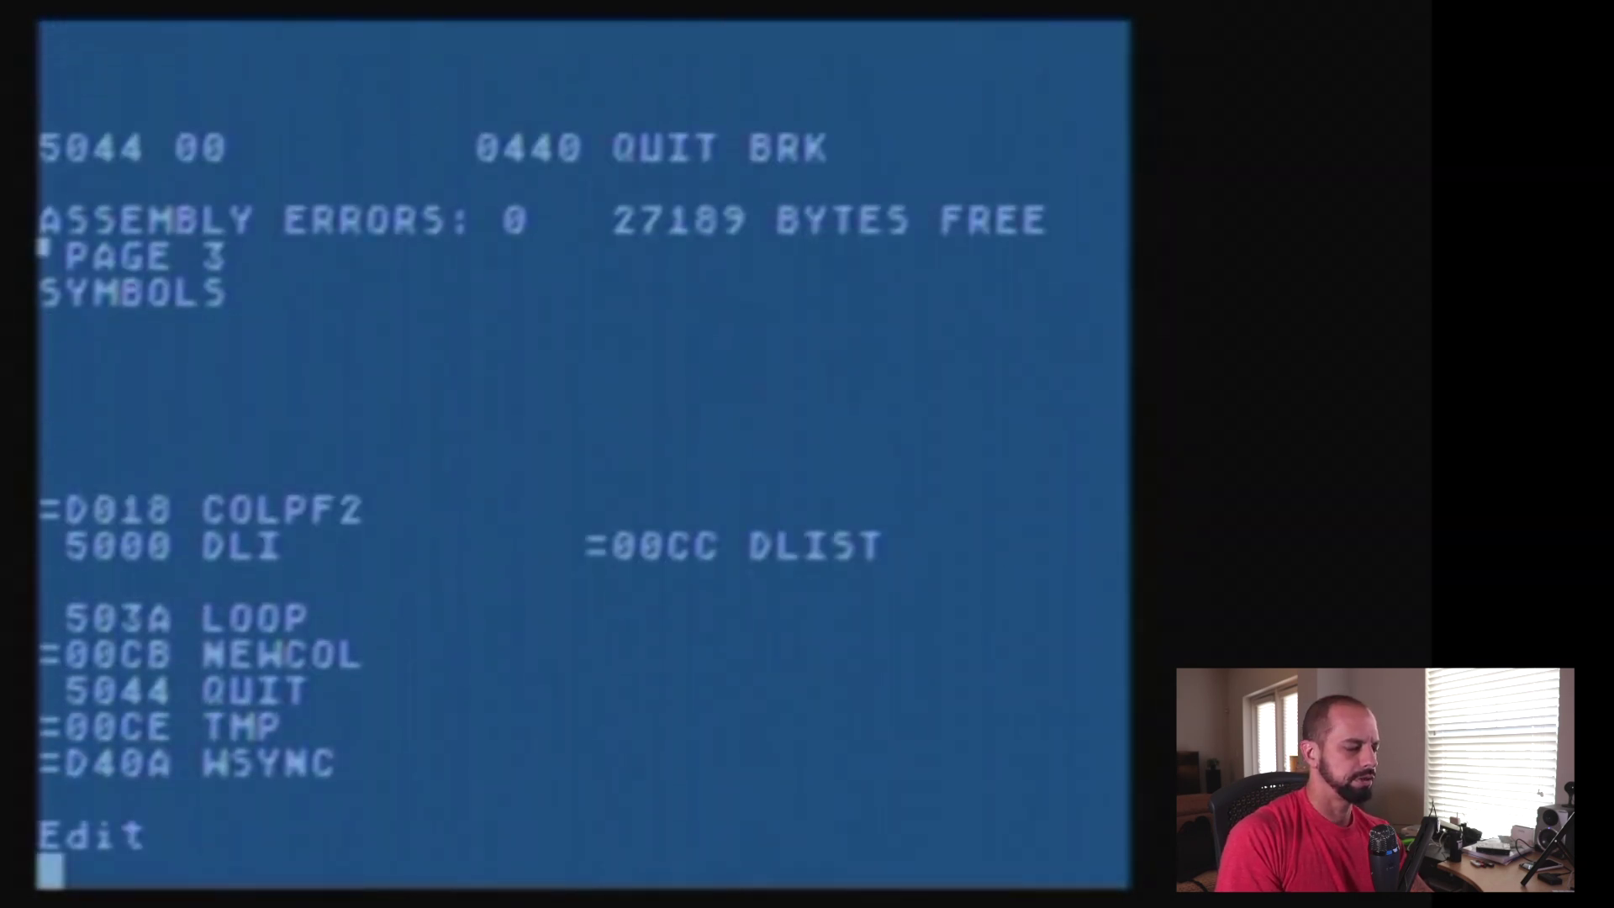
pyautogui.write('DDT')
pyautogui.press('Return')
# - Examine and run the DLI code at 5000, step through its disassembly, then exit to MAC/65
pyautogui.write('E')
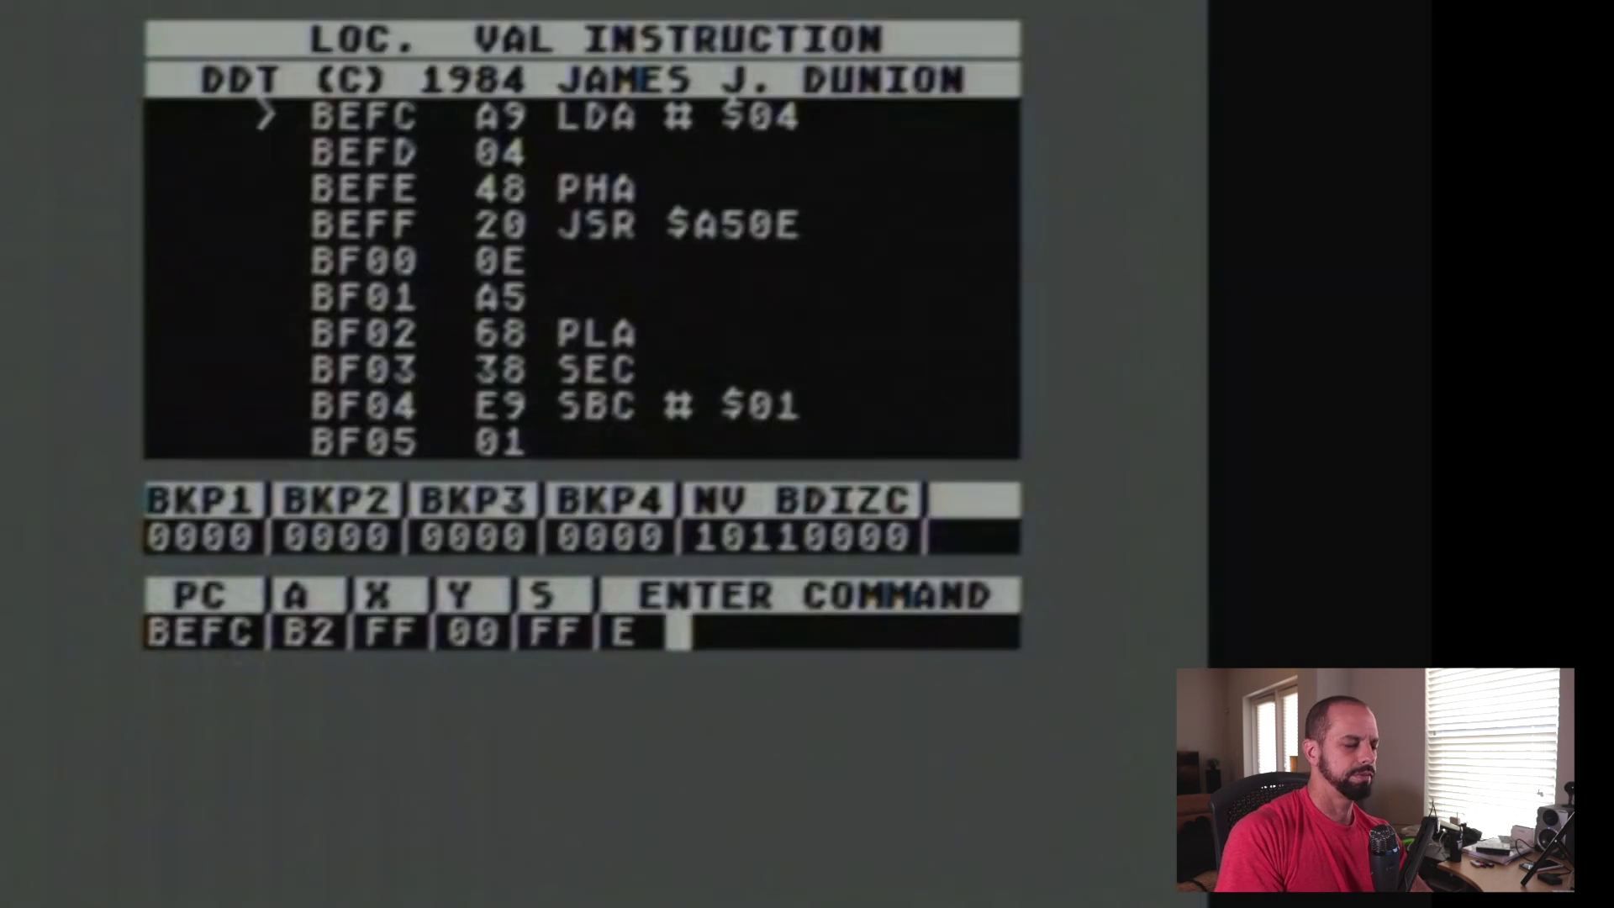
pyautogui.write(' 5000')
pyautogui.press('Return')
pyautogui.write('G 5000B')
pyautogui.press('Return')
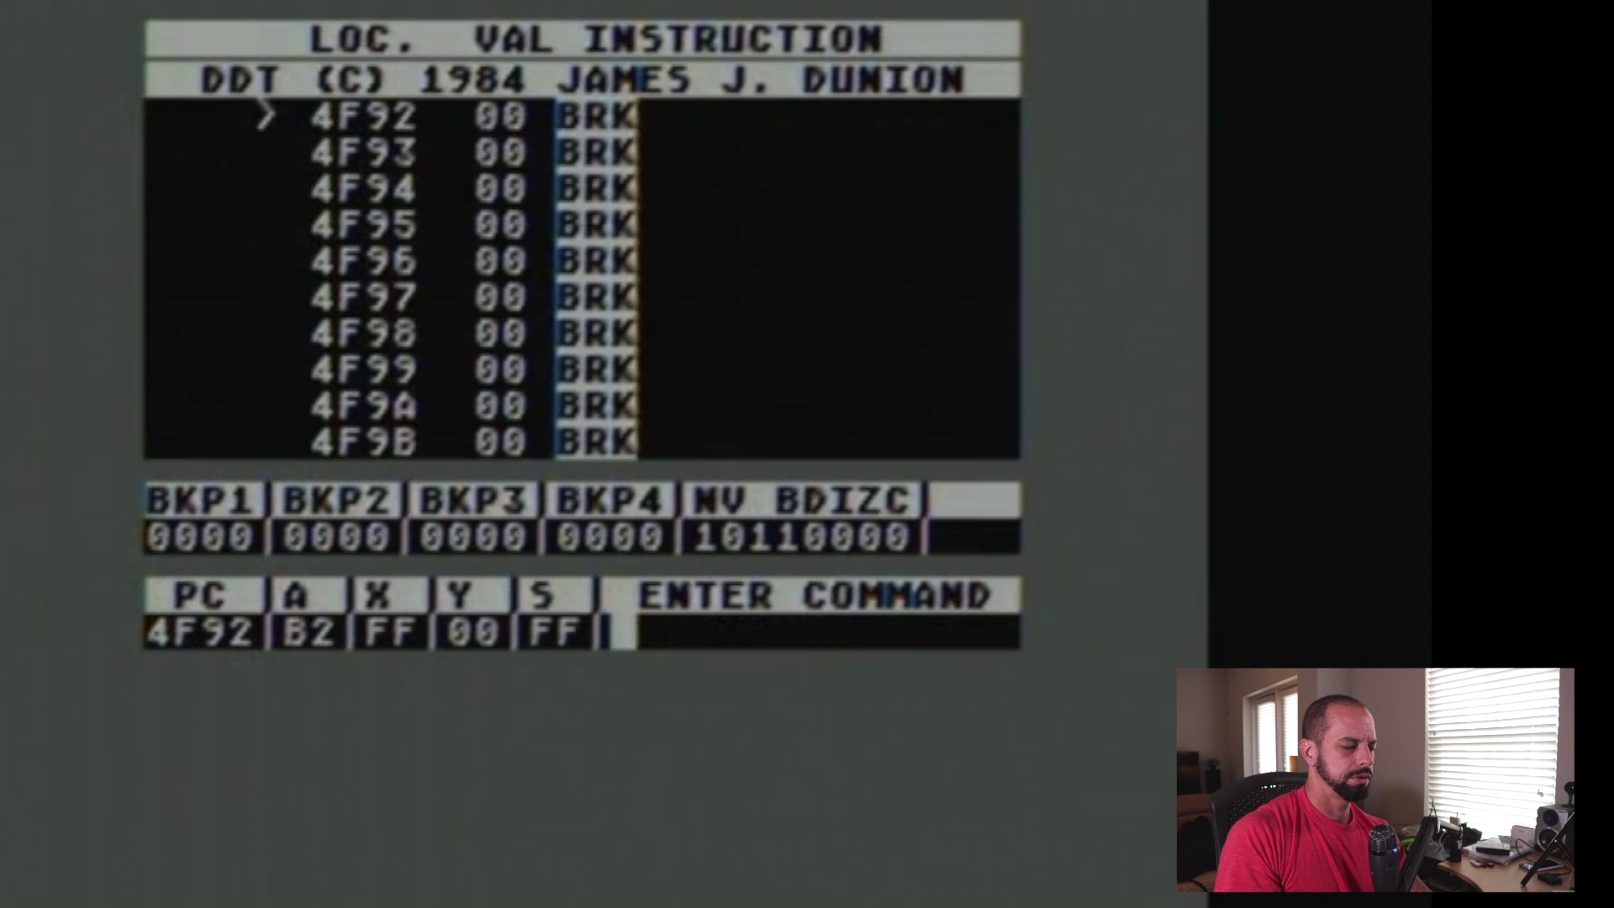
pyautogui.press('Return')
pyautogui.press('Down')
pyautogui.press('Down')
pyautogui.press('Down')
pyautogui.press('Down')
pyautogui.press('Down')
pyautogui.press('Down')
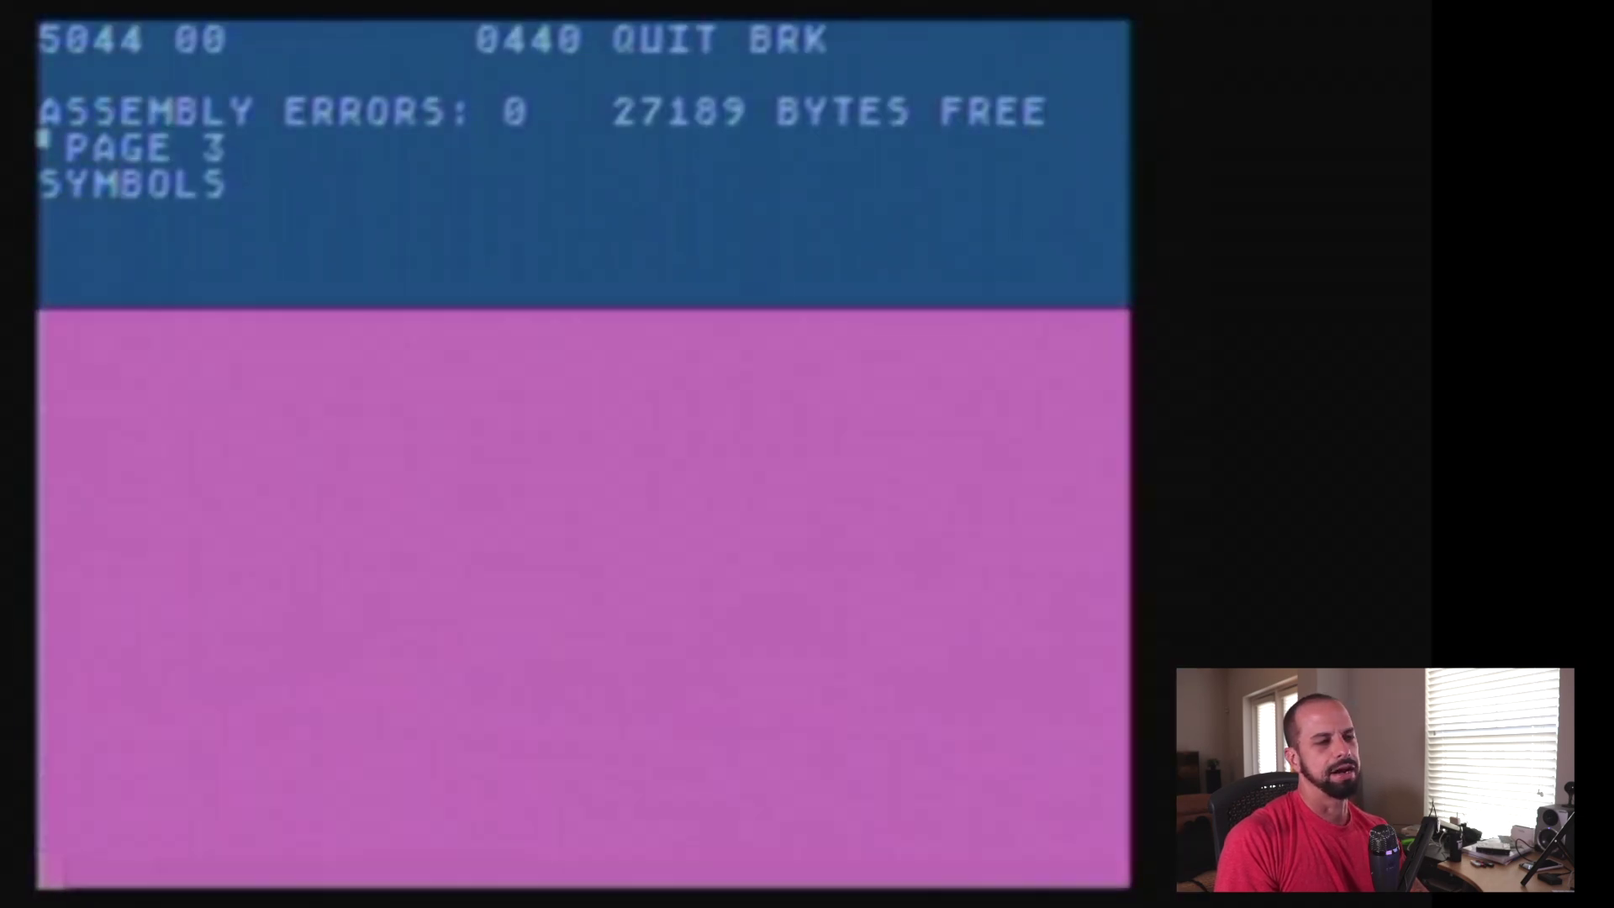
pyautogui.press('Return')
pyautogui.press('Return')
pyautogui.press('Return')
pyautogui.press('Return')
pyautogui.press('Return')
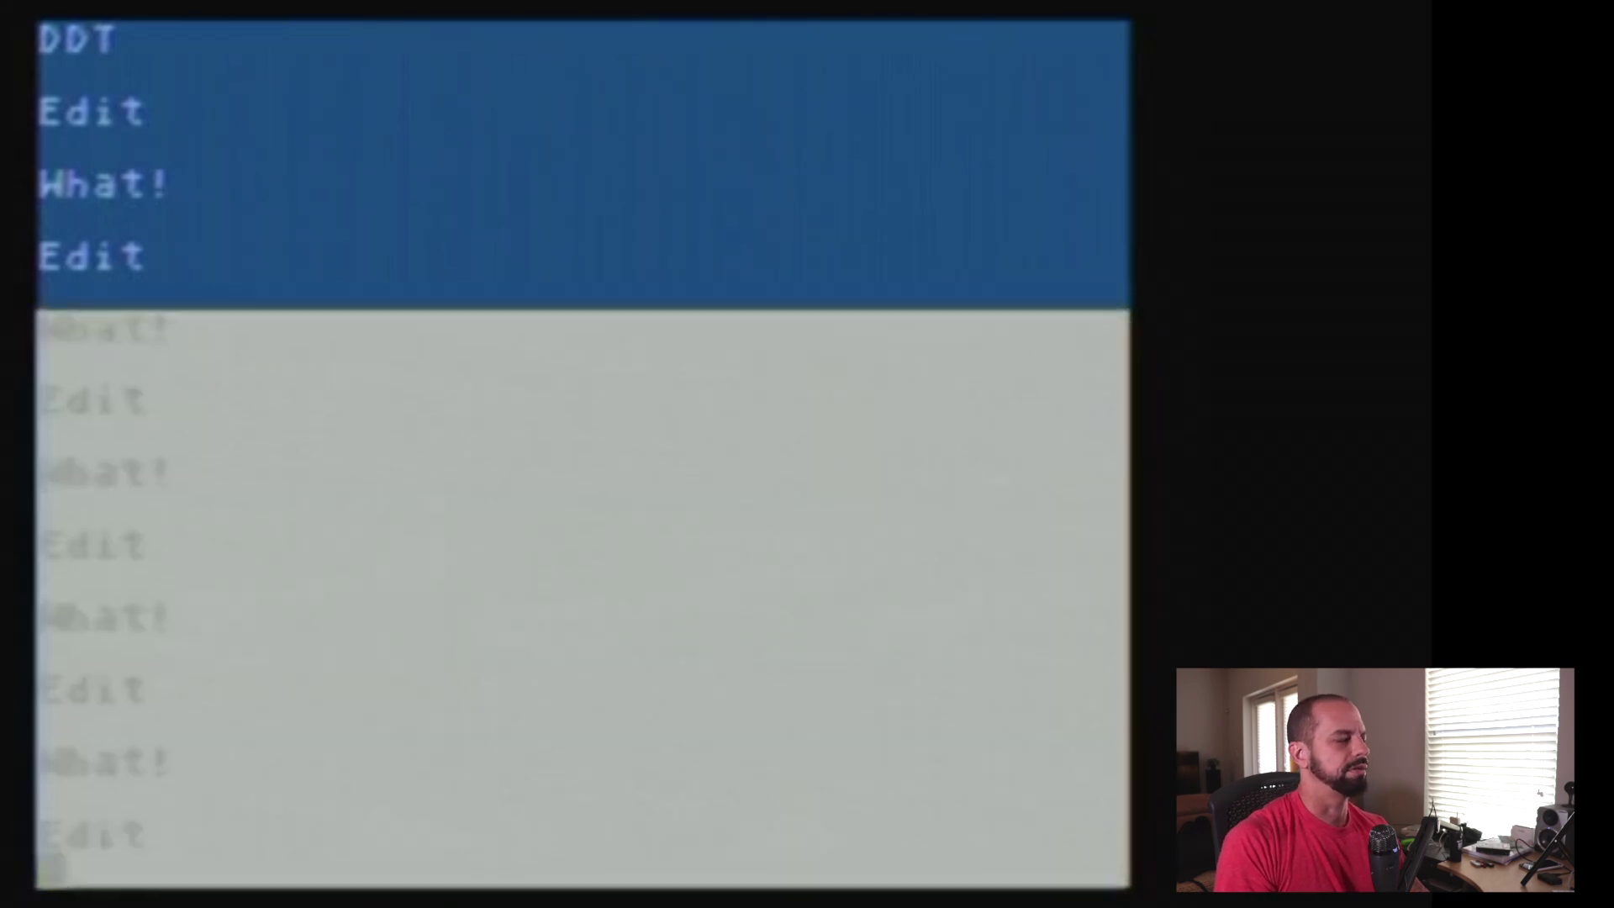
# - Exit MAC/65 to DOS and start Atari BASIC
pyautogui.write('DOS')
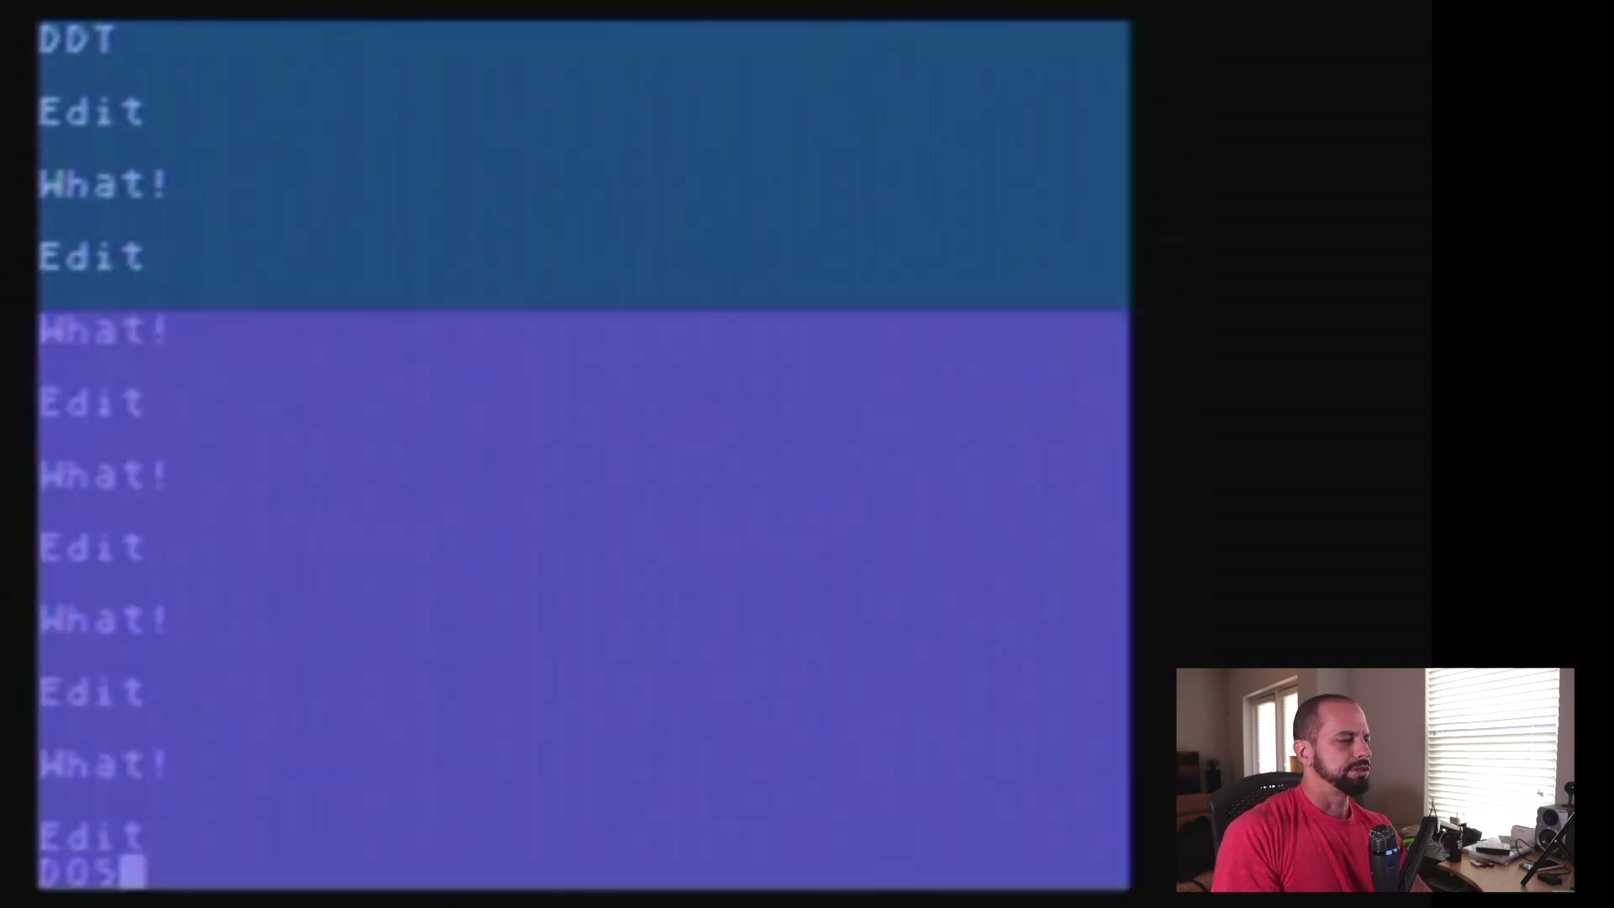
pyautogui.press('Return')
pyautogui.press('Return')
pyautogui.press('Return')
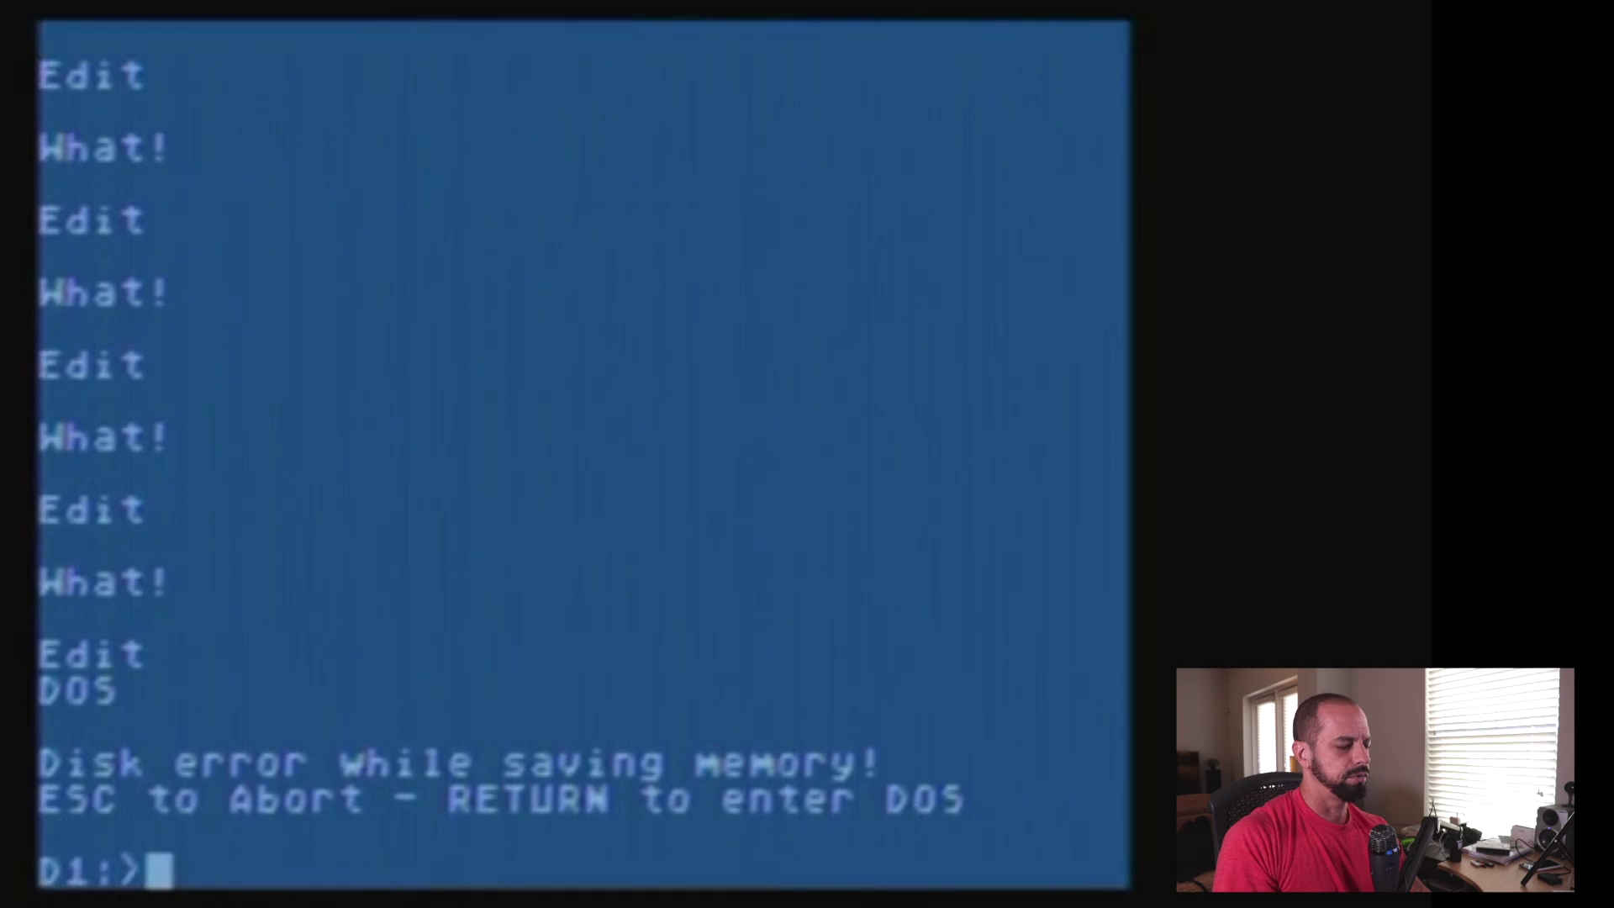
pyautogui.write('BASIC')
pyautogui.press('Return')
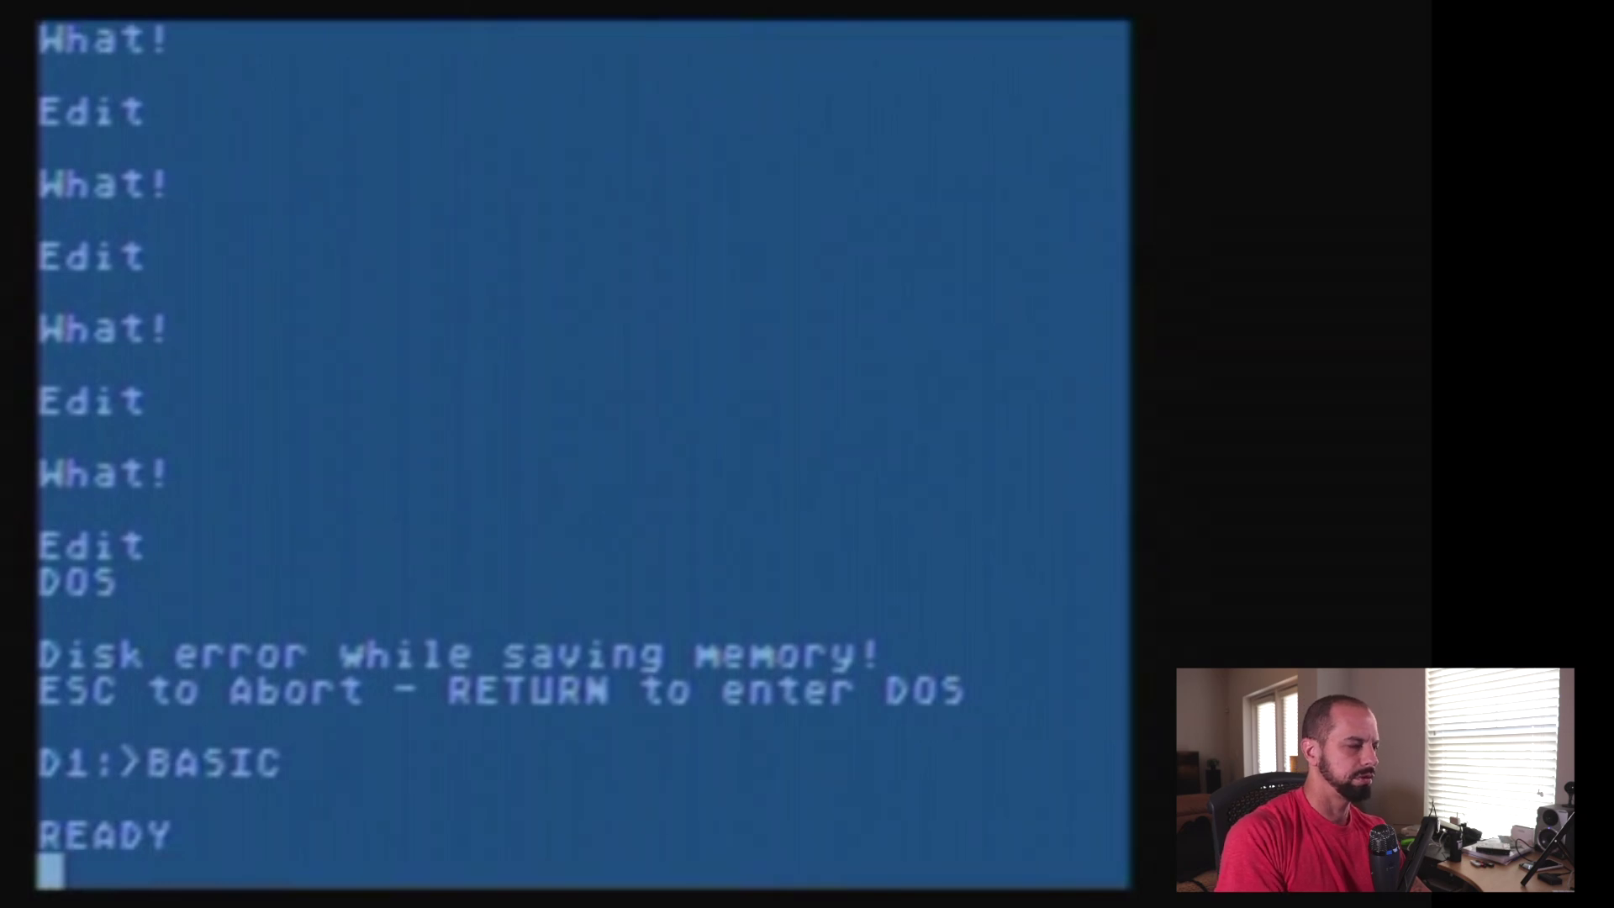
# - Load D3:FEDORA.LST and list its program lines 10 to 160
pyautogui.write('ENTER "D3:FEDORA.LST')
pyautogui.press('Return')
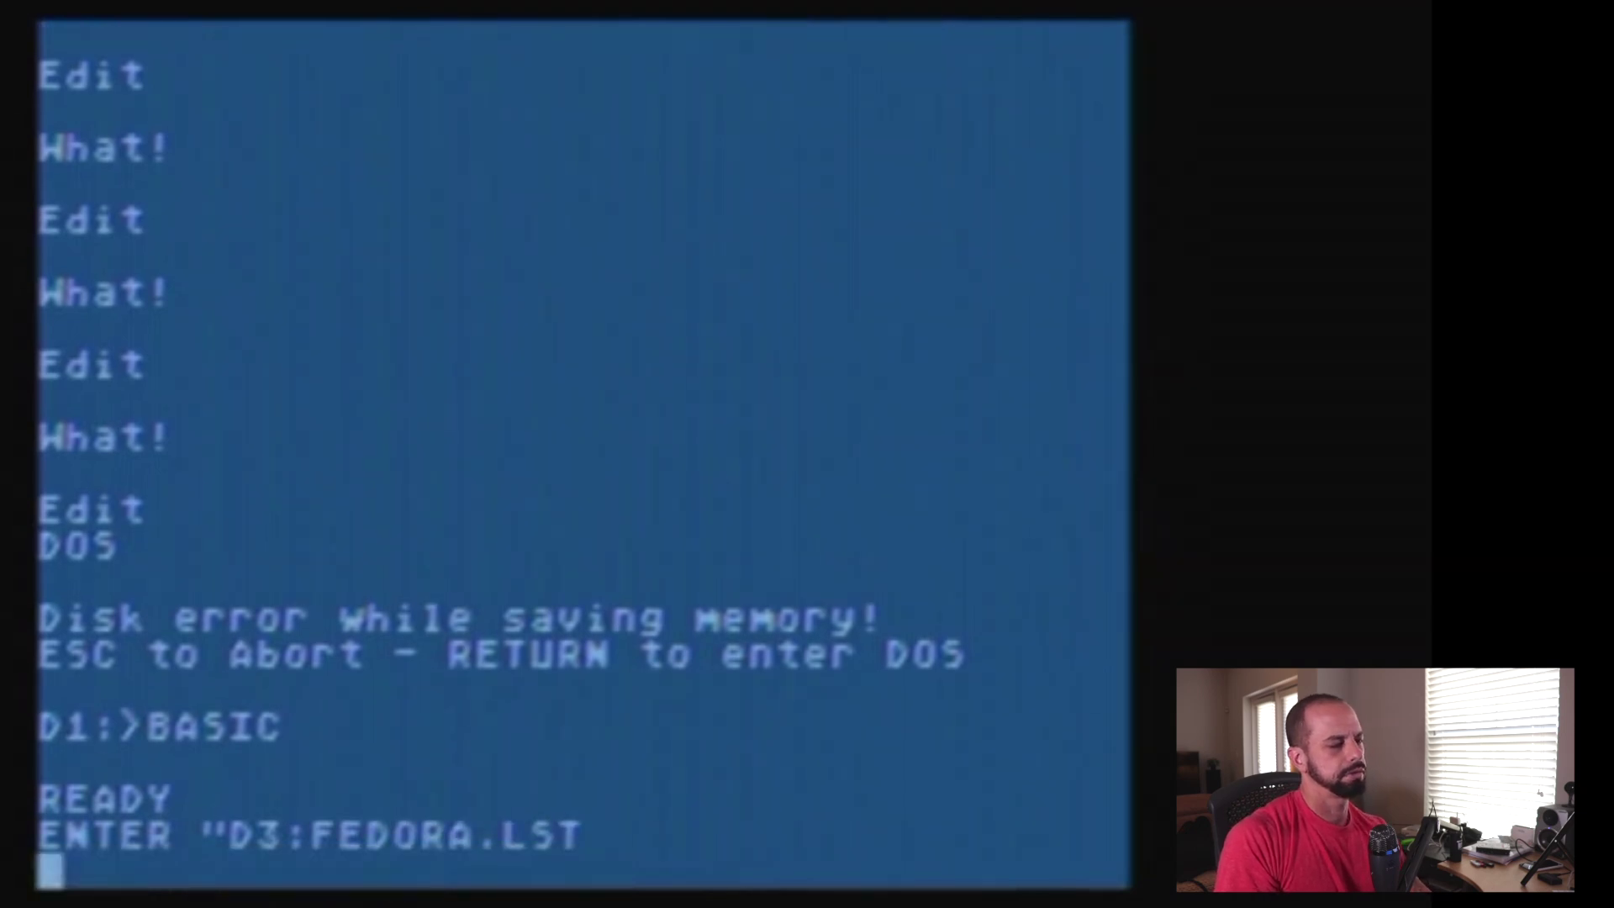
pyautogui.write('L.')
pyautogui.press('Return')
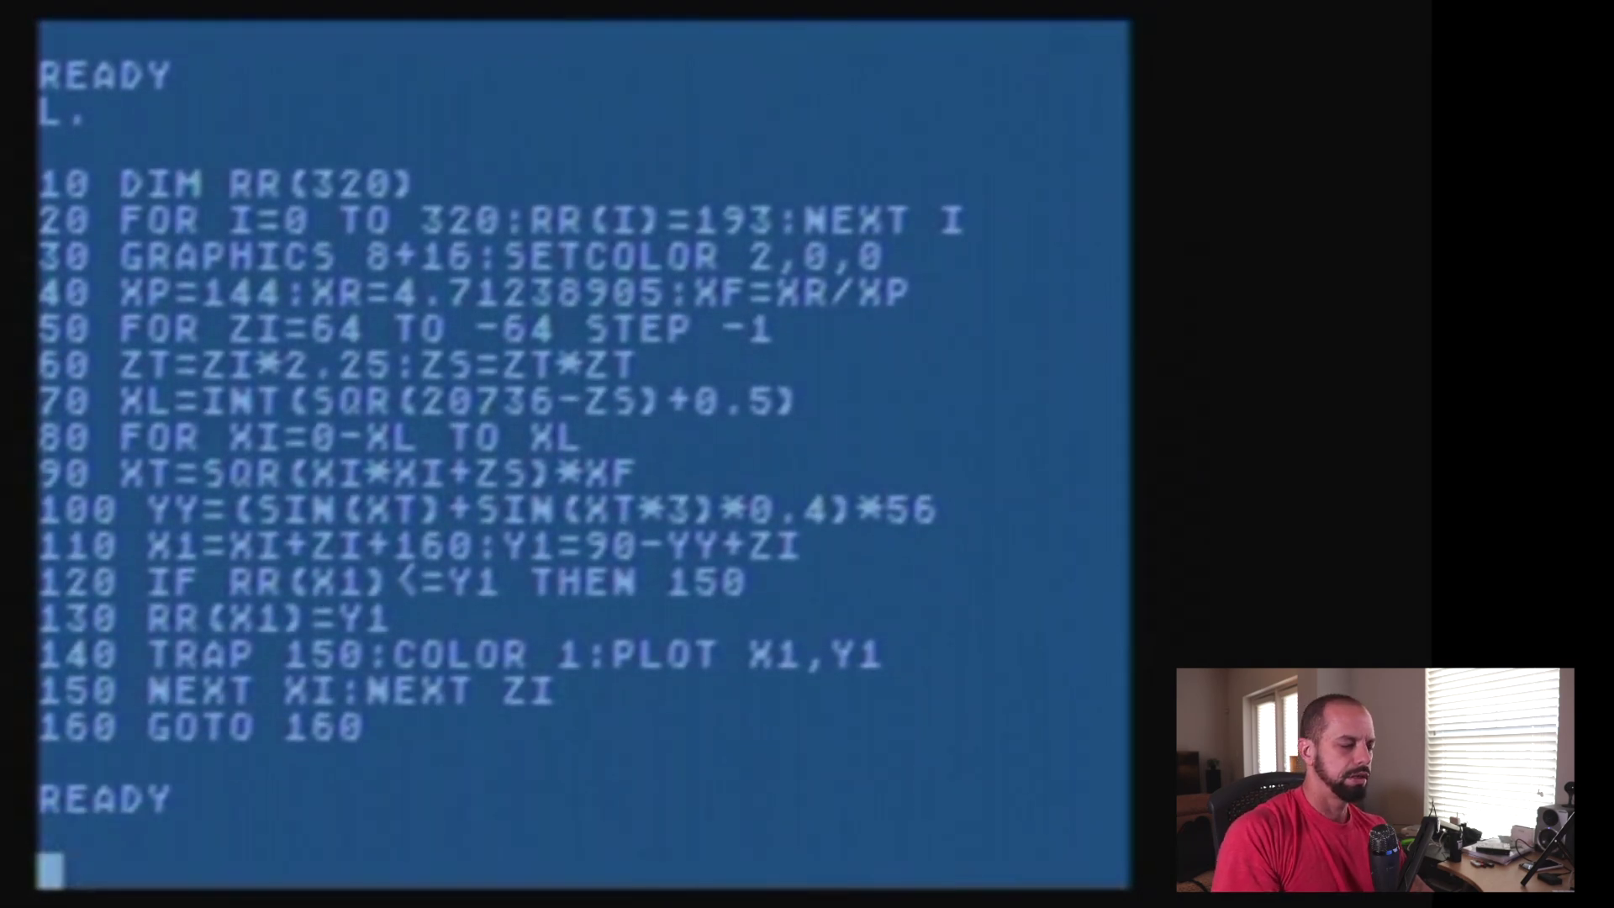
# - Exit BASIC back to SpartaDOS X and run DIR at the D1: prompt
pyautogui.write('DOS')
pyautogui.press('Return')
pyautogui.press('Return')
pyautogui.write('DIR')
pyautogui.press('Return')
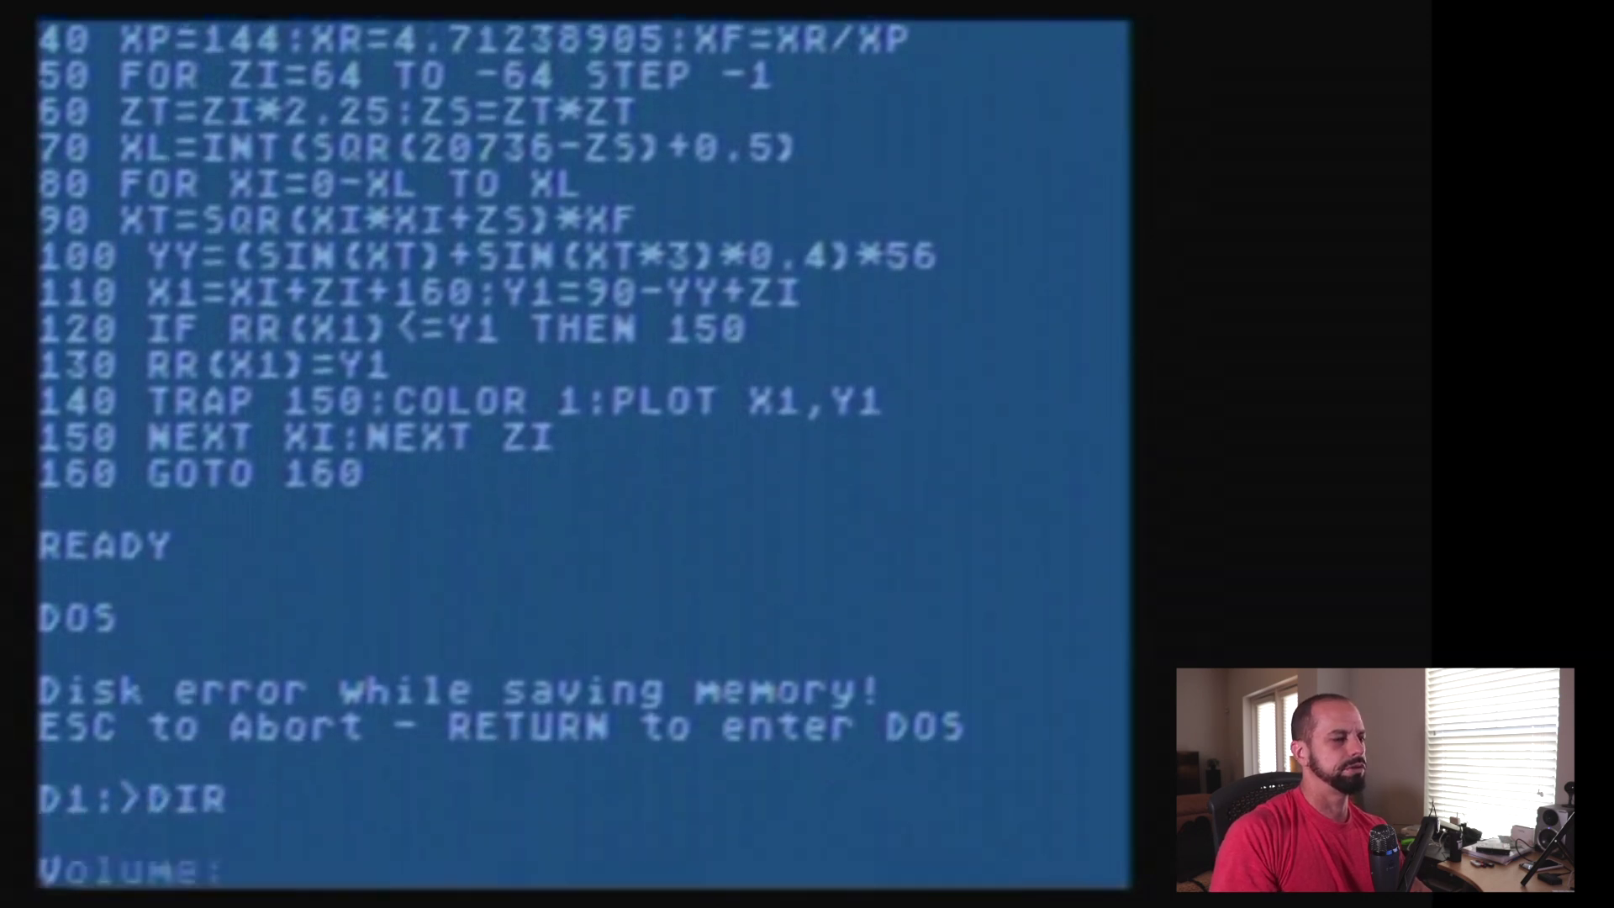